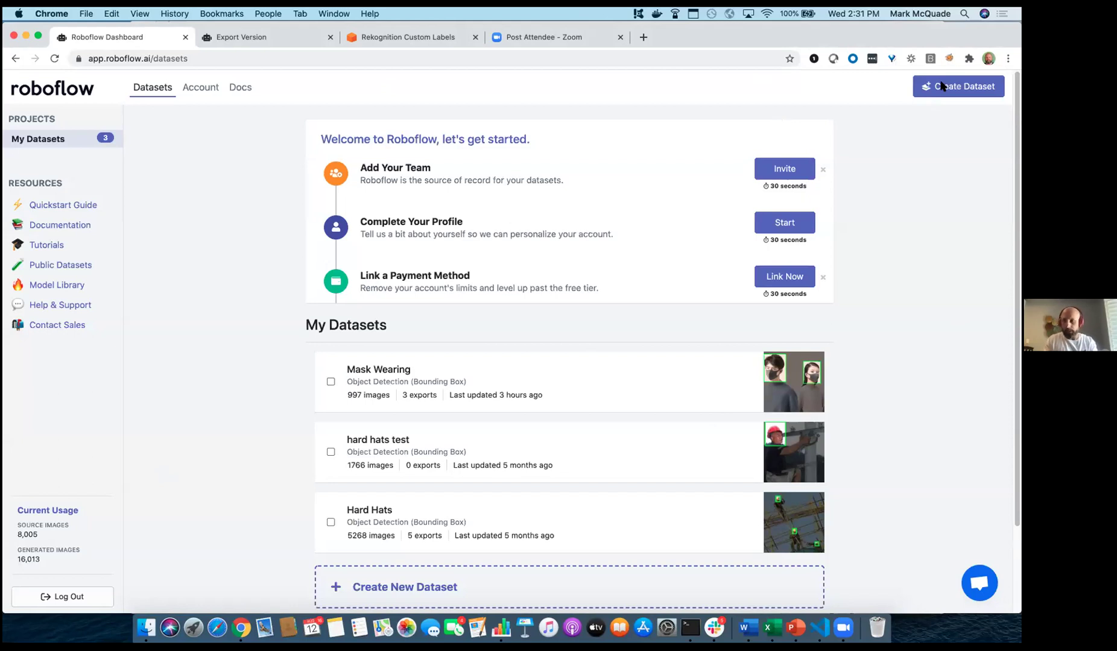
# - Create an Object Detection (Bounding Box) dataset named onica-masks with the annotation group mask
pyautogui.click(941, 85)
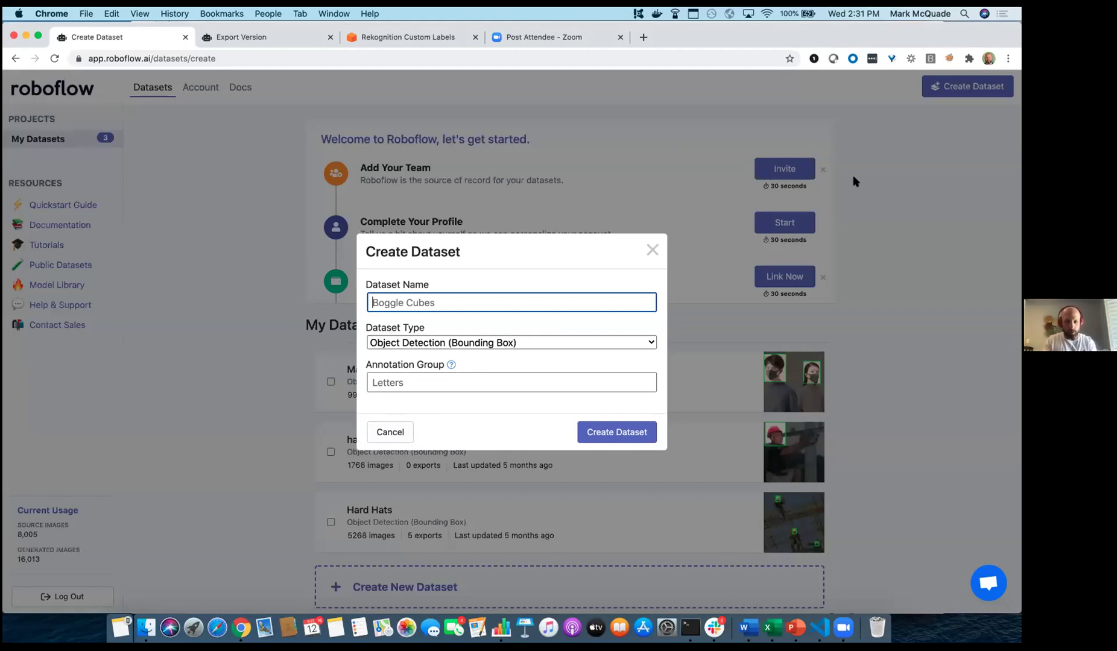
pyautogui.write('onica-masks')
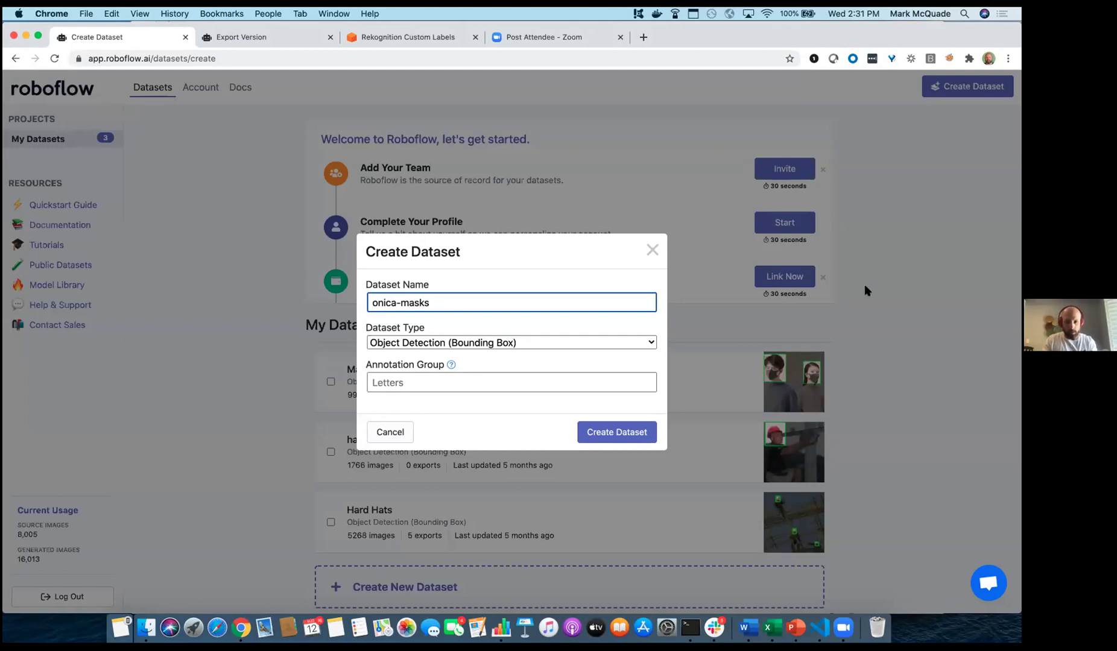
pyautogui.click(470, 387)
pyautogui.write('mask')
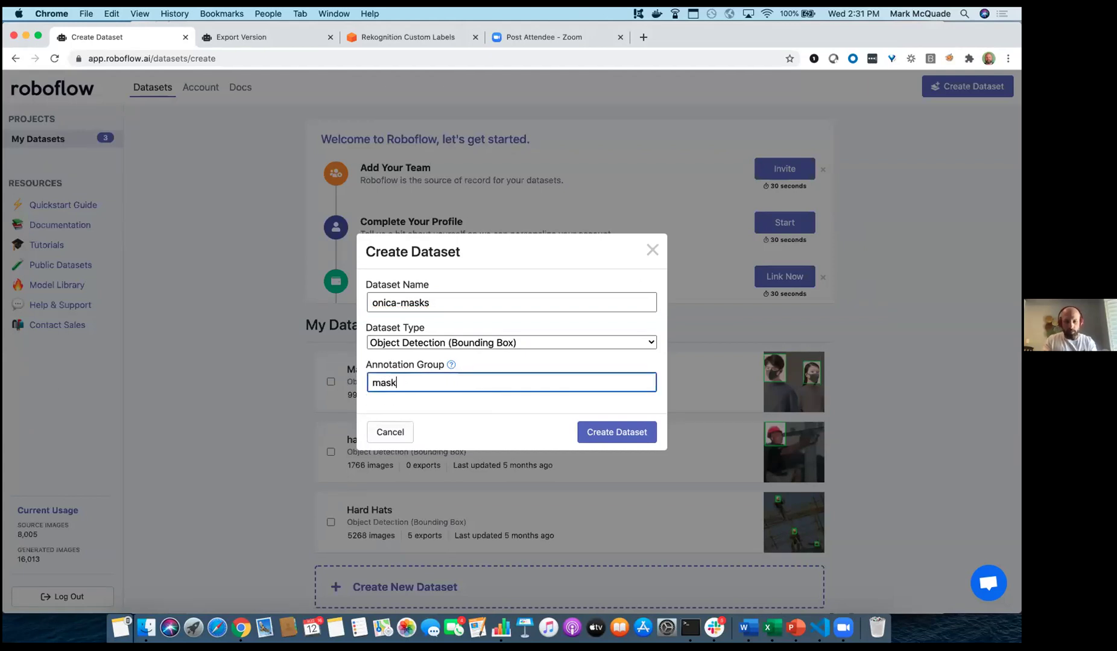
pyautogui.click(621, 435)
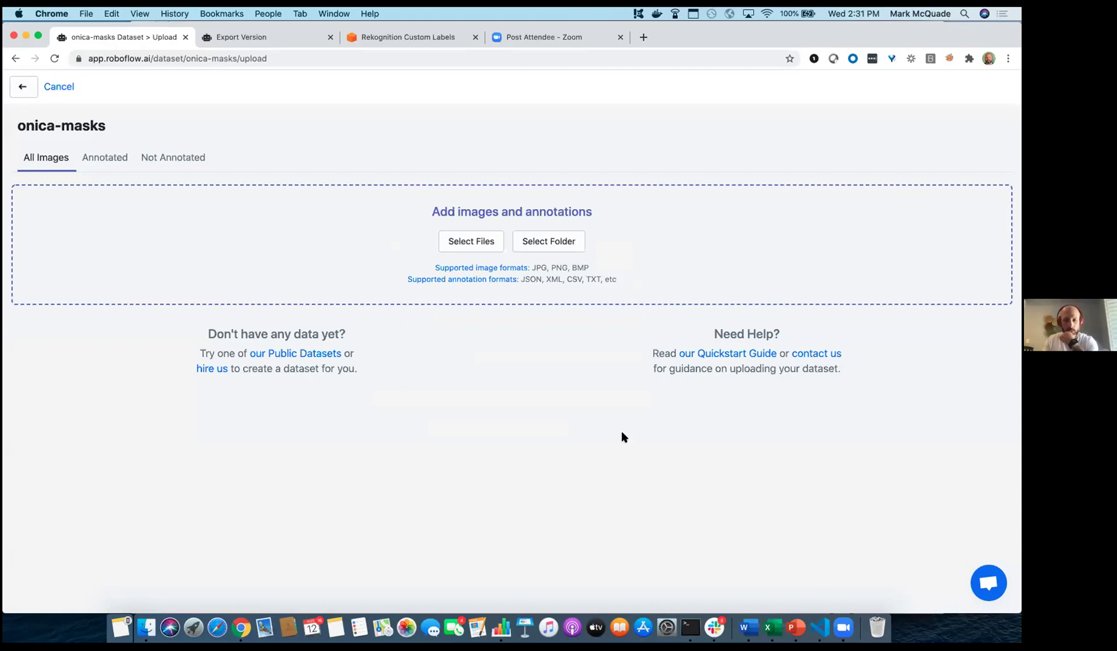
# - Add the groundtruth folder from the roboflow-webinar folder in Finder to the dataset upload and accept the corrected annotations
pyautogui.click(145, 627)
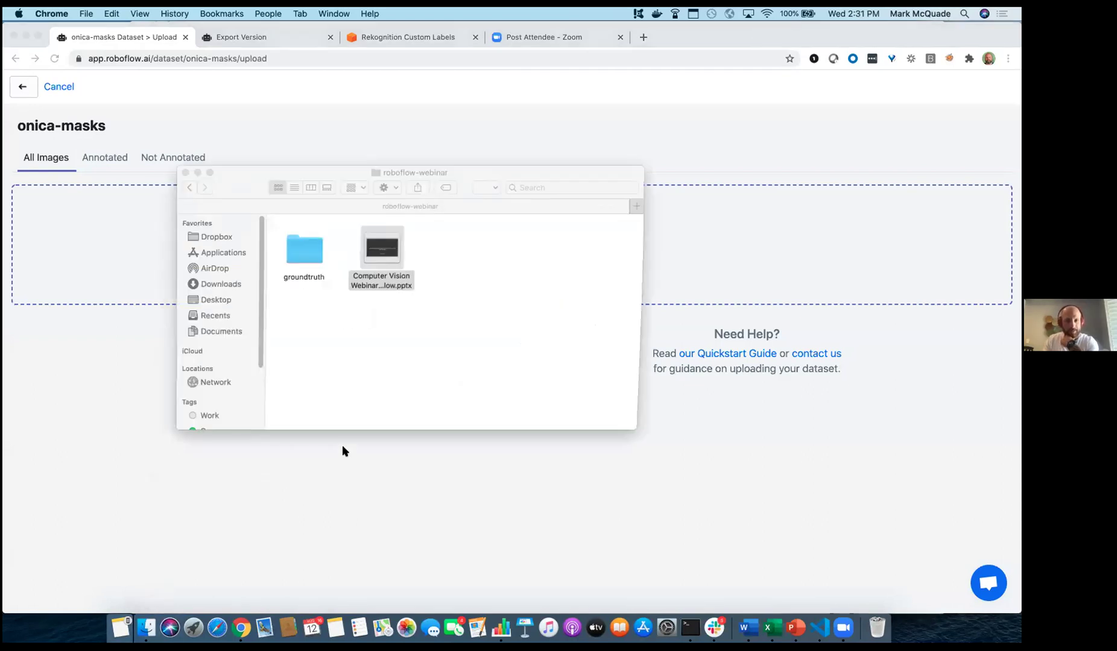
pyautogui.click(420, 173)
pyautogui.moveTo(420, 172); pyautogui.dragTo(684, 314)
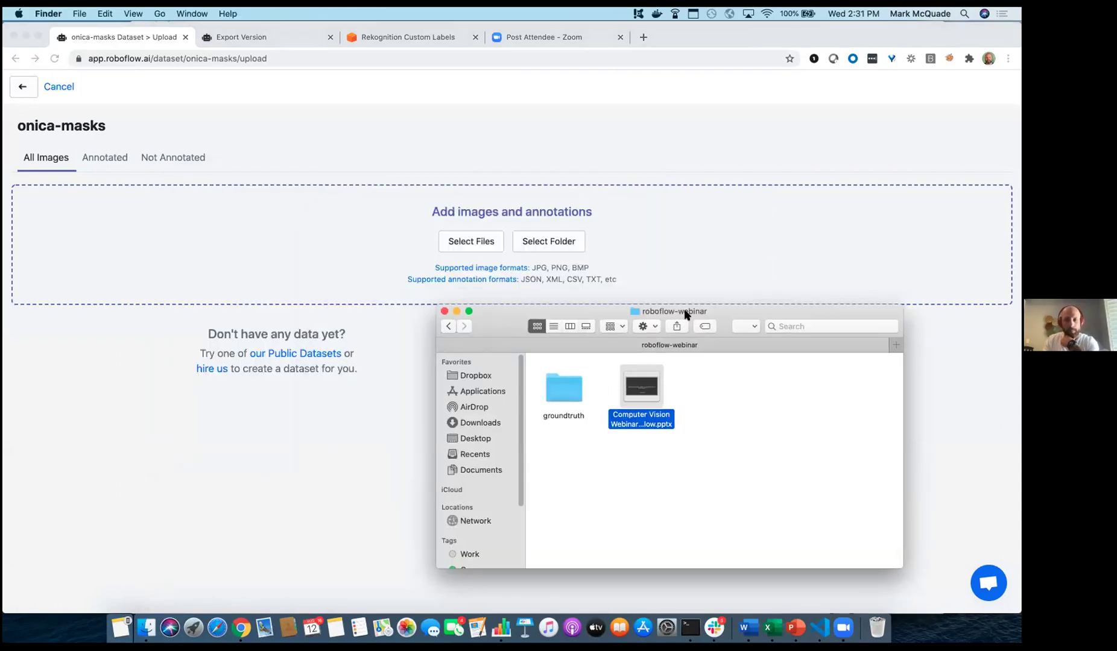
pyautogui.click(563, 388)
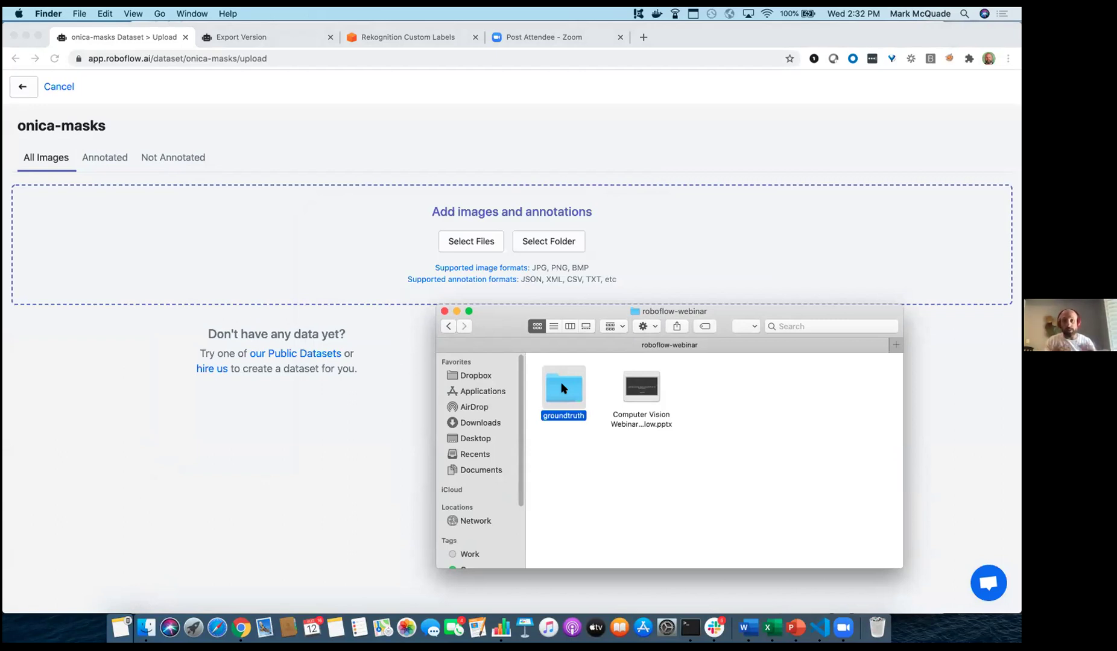
pyautogui.moveTo(561, 388); pyautogui.dragTo(384, 234)
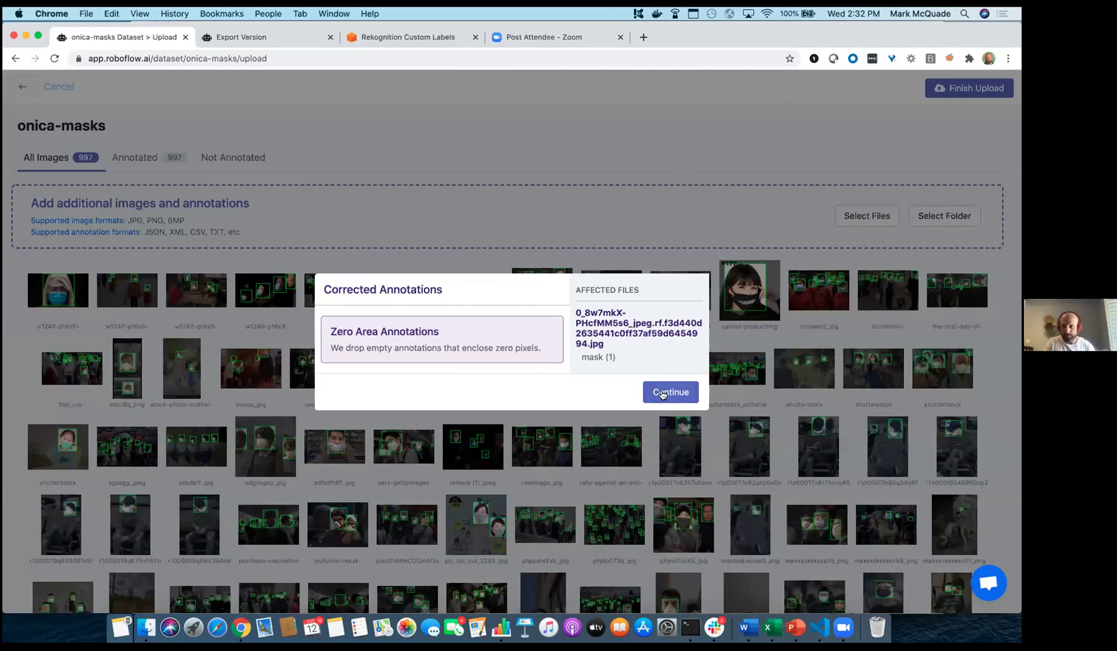
pyautogui.click(662, 394)
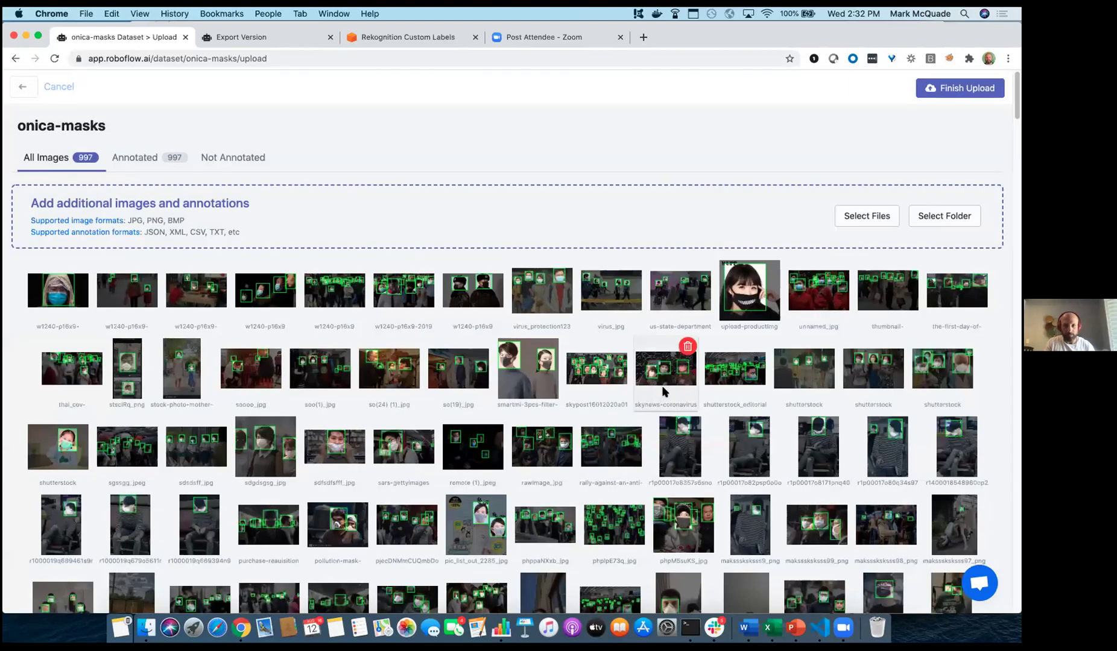
# - Finish the upload, splitting the images between Train 70%, Valid 20% and Test 10%
pyautogui.scroll(-15, 724, 286)
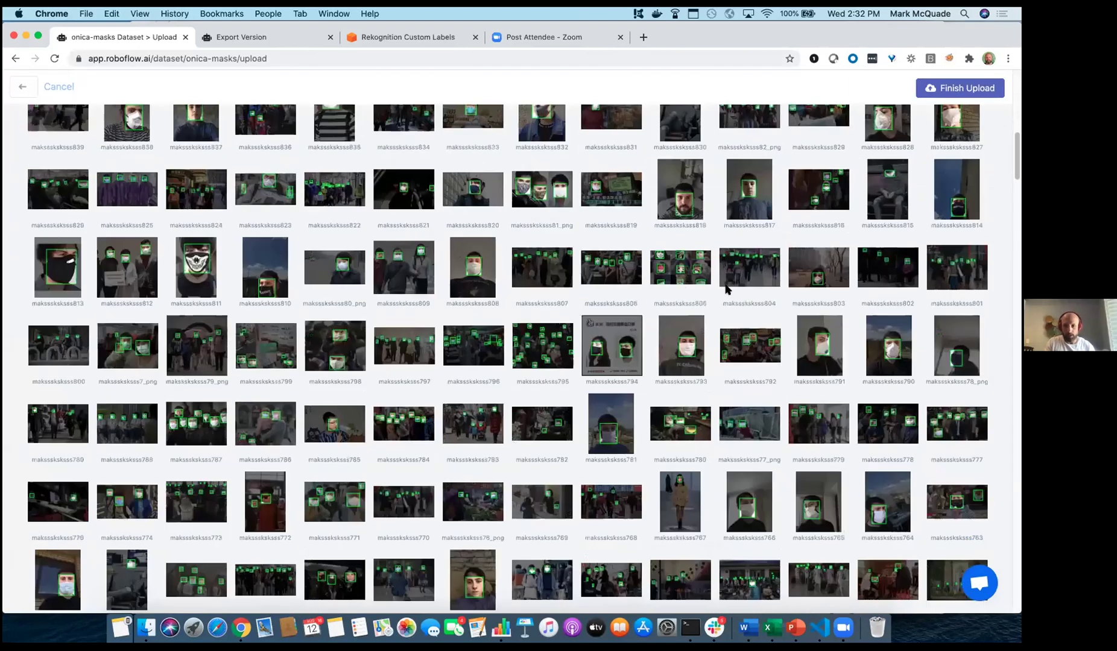
pyautogui.scroll(-7, 709, 218)
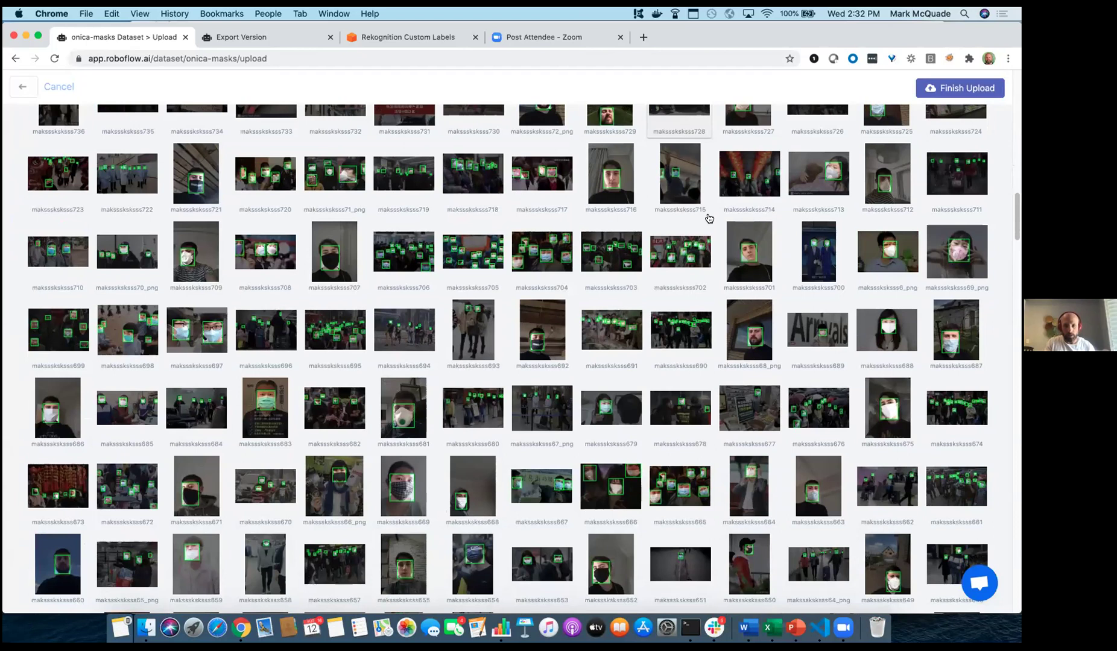
pyautogui.scroll(-1, 708, 218)
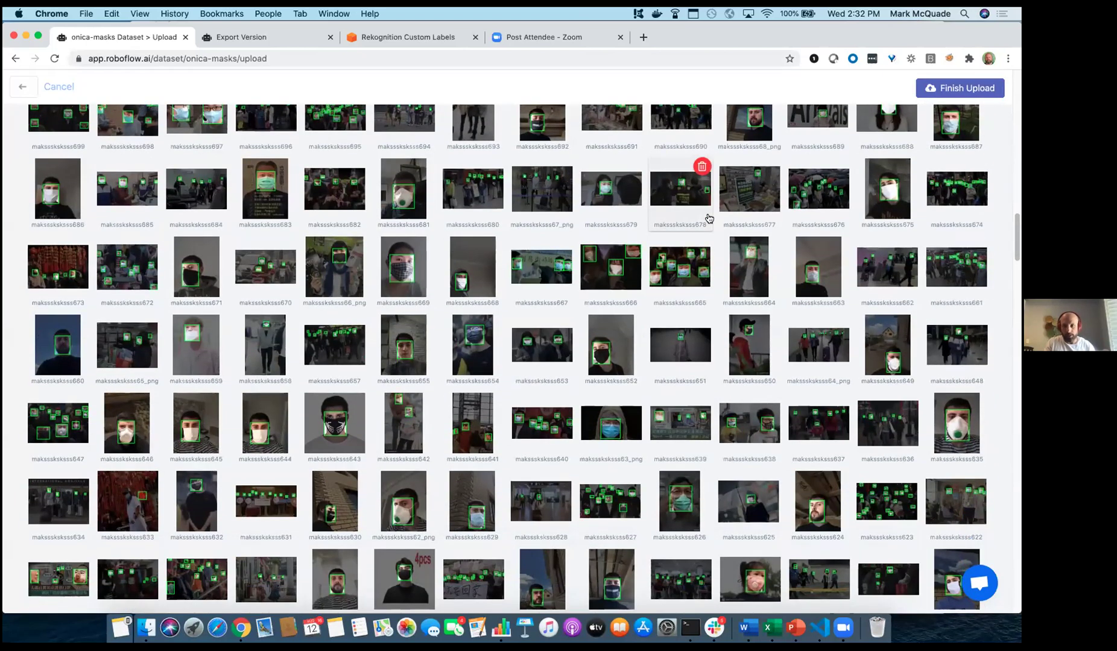
pyautogui.scroll(20, 709, 218)
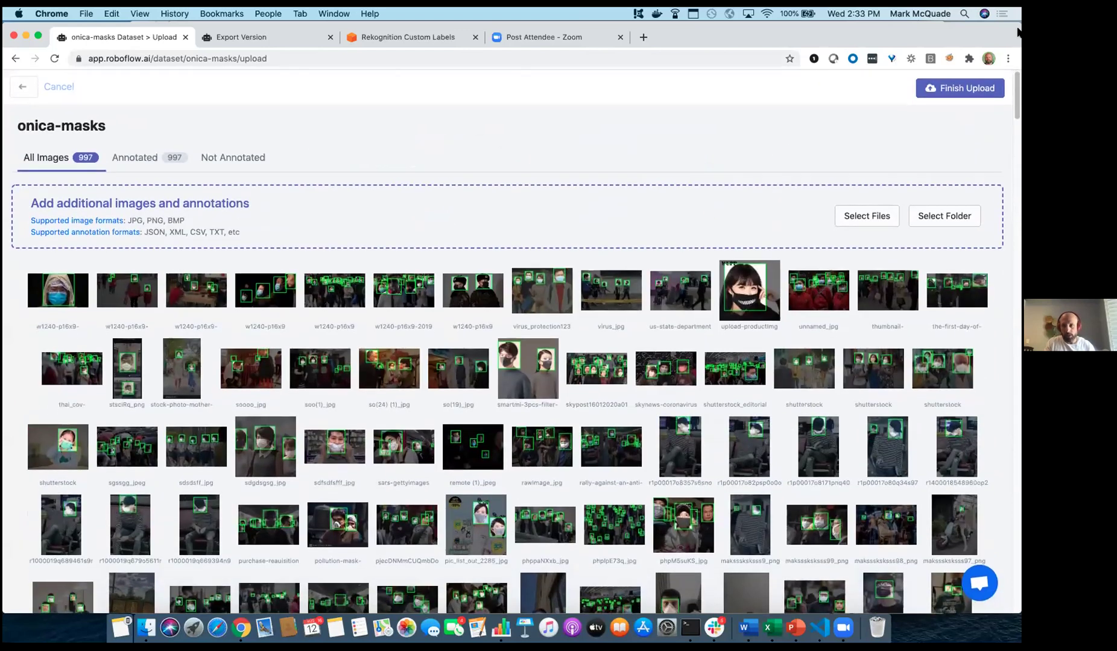
pyautogui.click(950, 87)
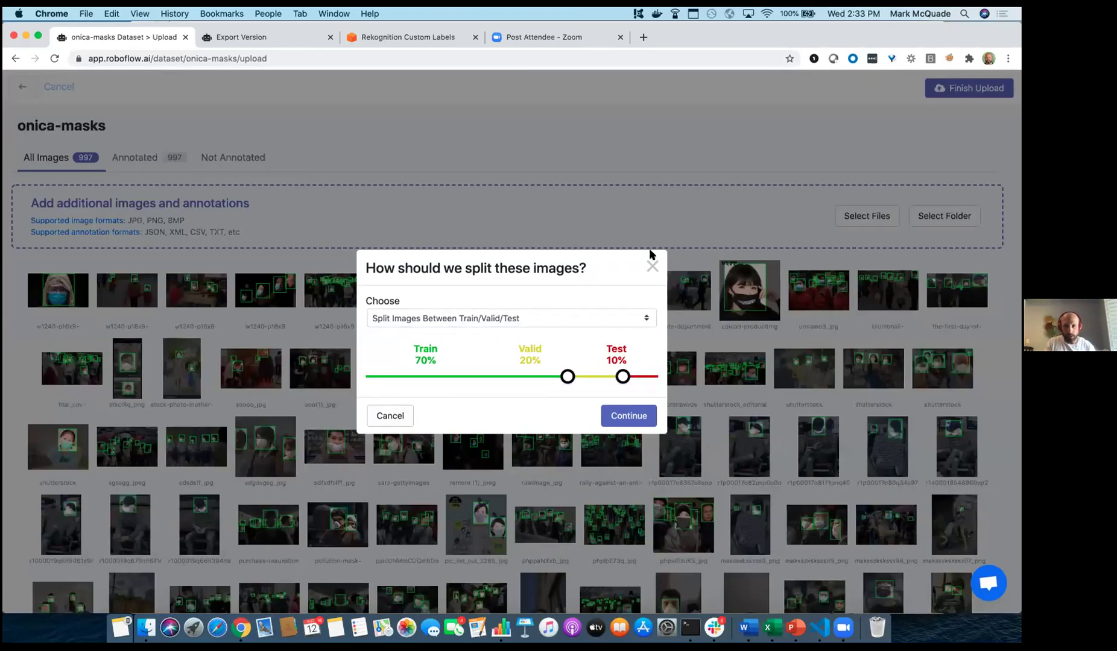
pyautogui.click(644, 318)
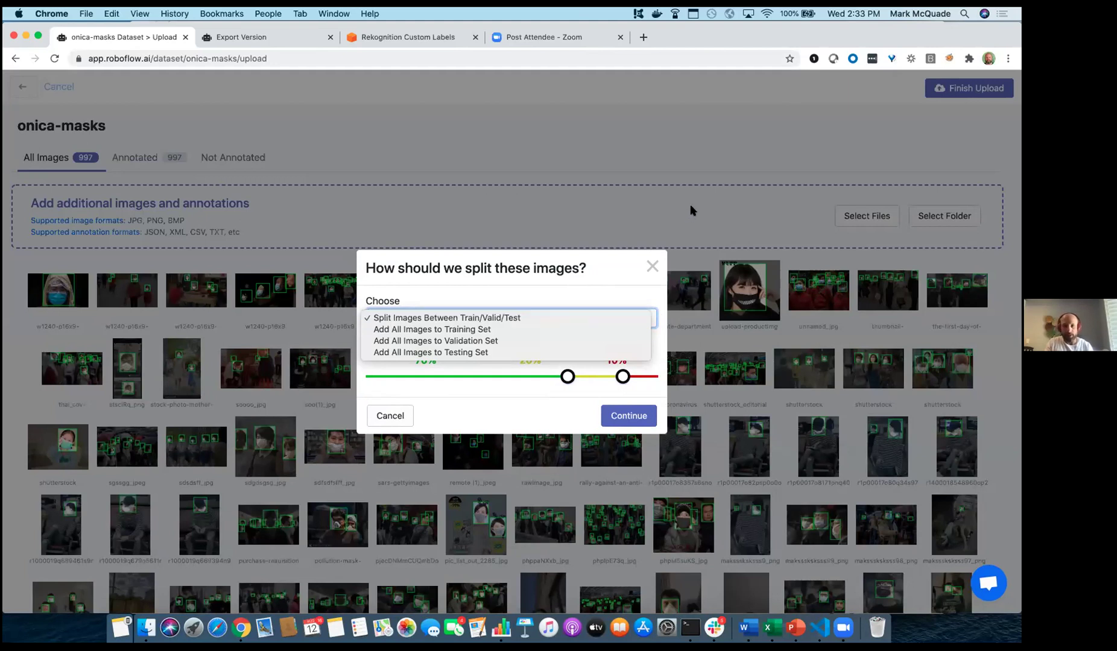
pyautogui.click(598, 260)
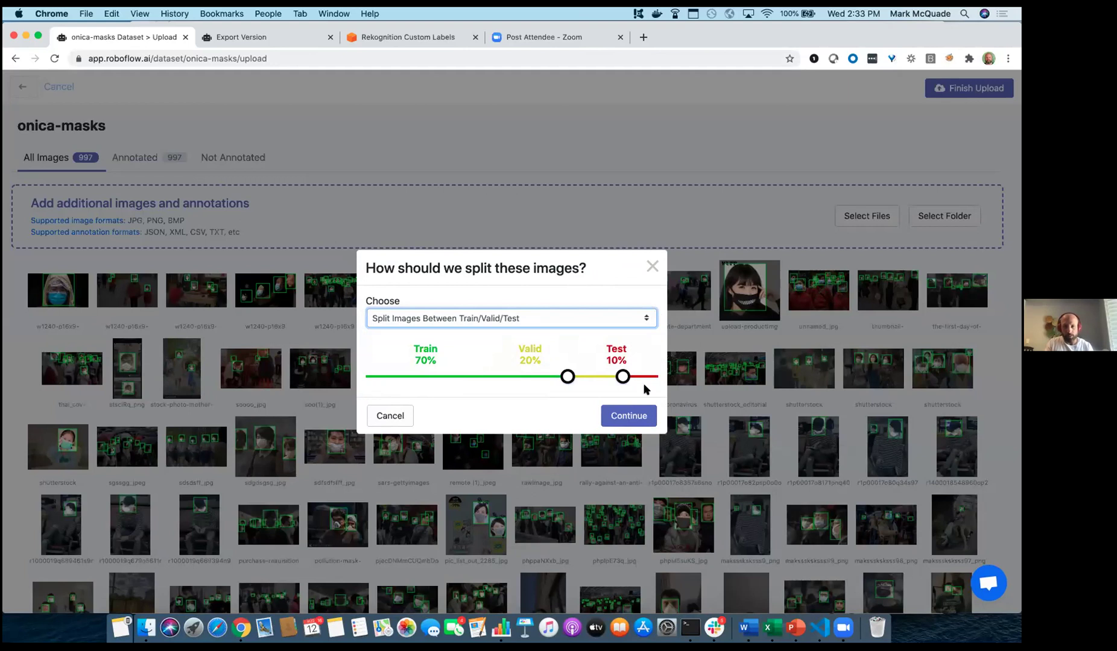
pyautogui.click(630, 416)
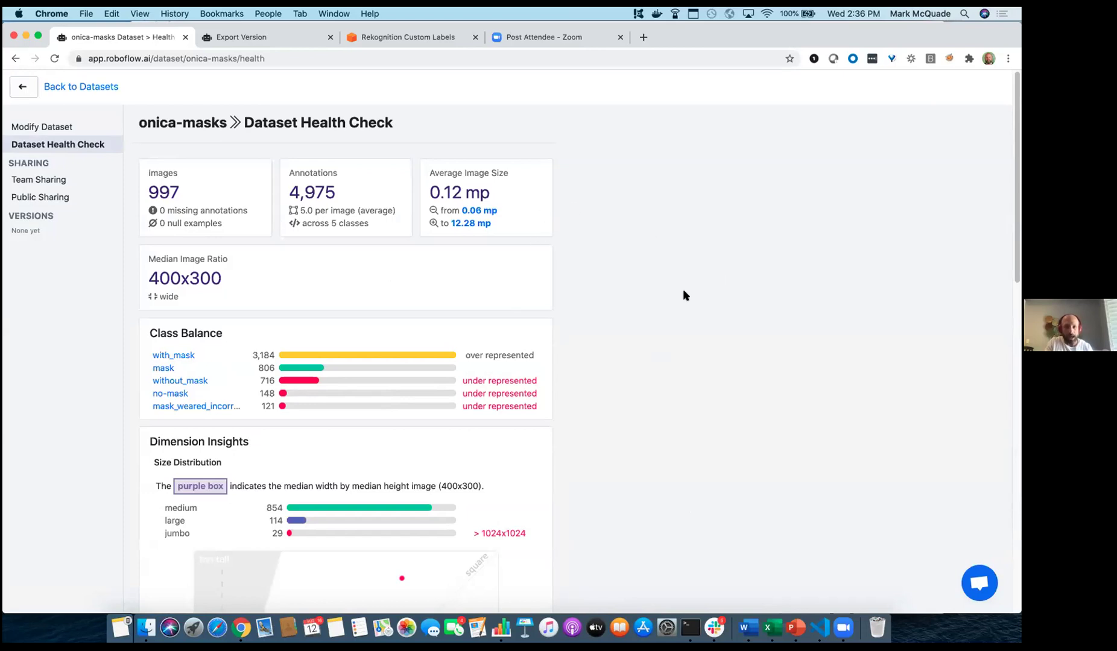
# - Examine the dataset health check, including class balance, dimension insights and annotation heatmaps for no-mask, mask_weared_incorrect, without_mask and with_mask
pyautogui.scroll(-1, 683, 292)
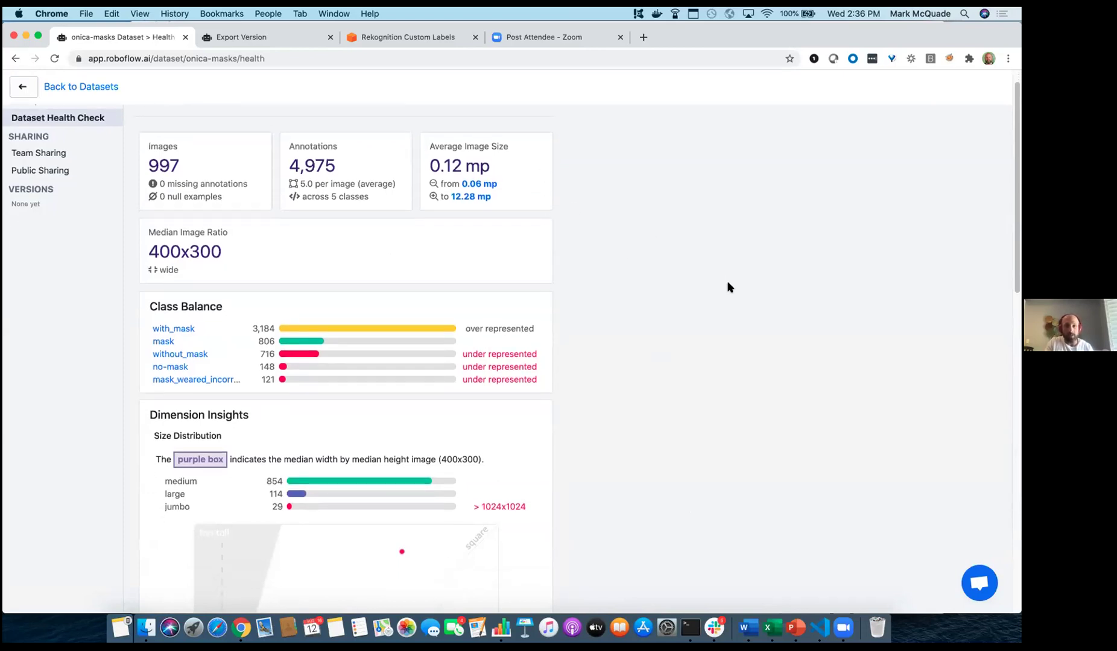
pyautogui.scroll(-2, 727, 288)
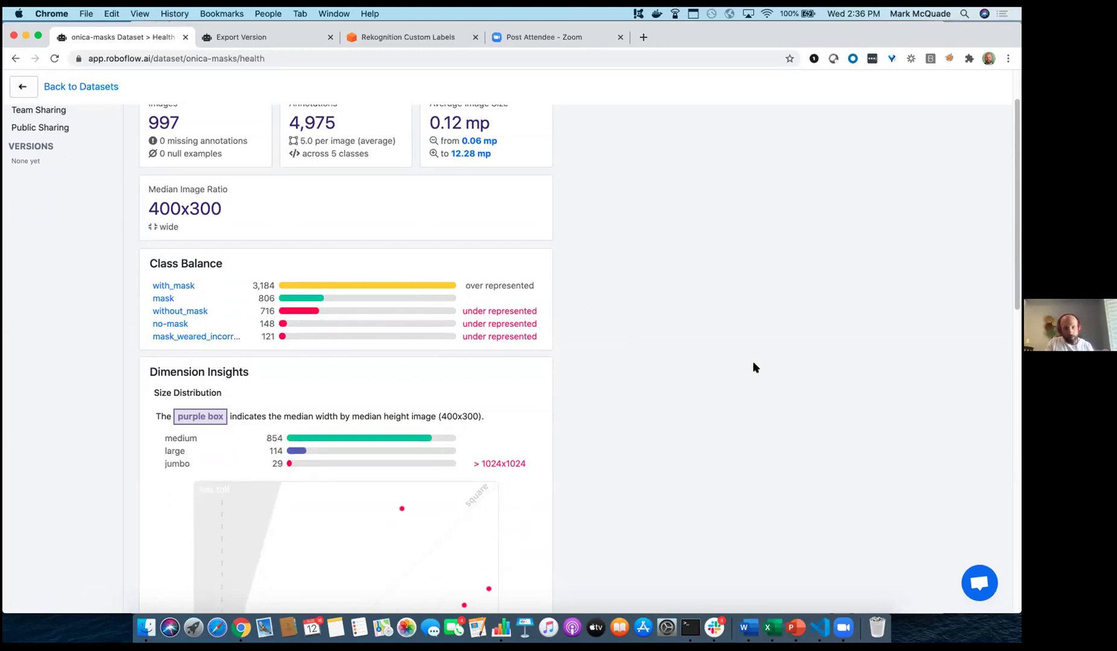
pyautogui.scroll(-10, 753, 366)
pyautogui.click(275, 211)
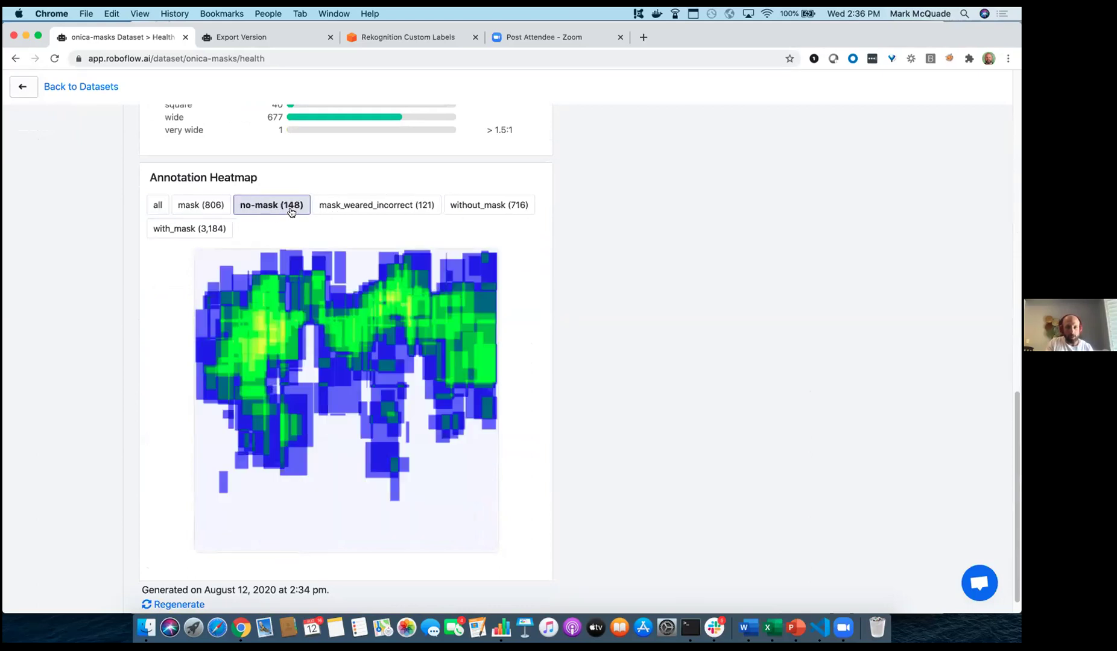
pyautogui.click(387, 210)
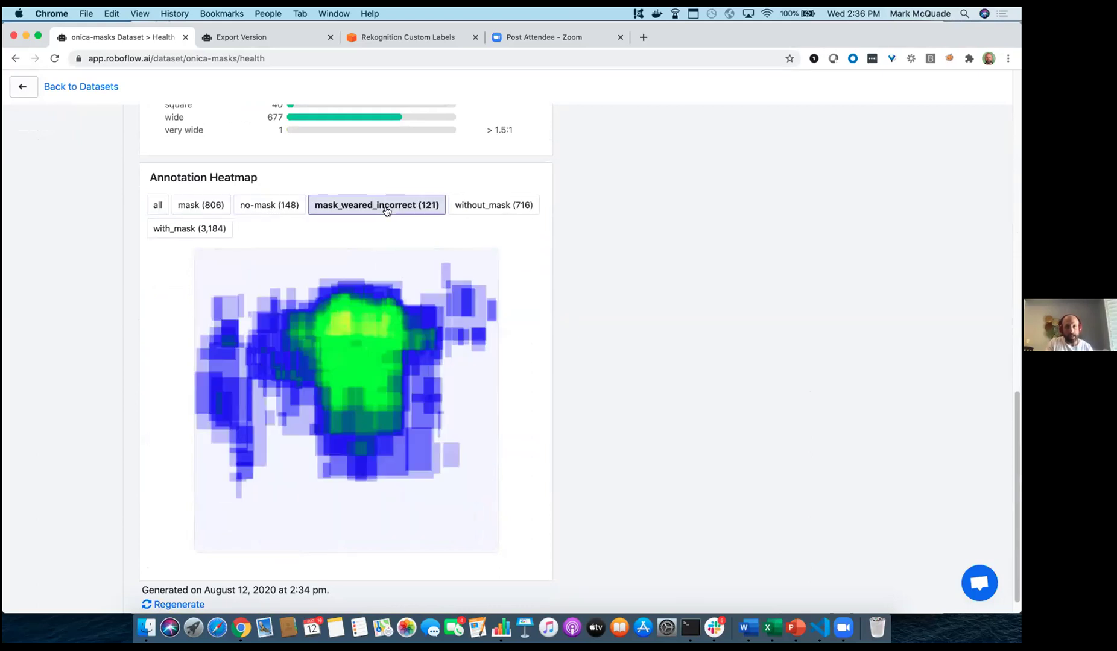
pyautogui.click(481, 209)
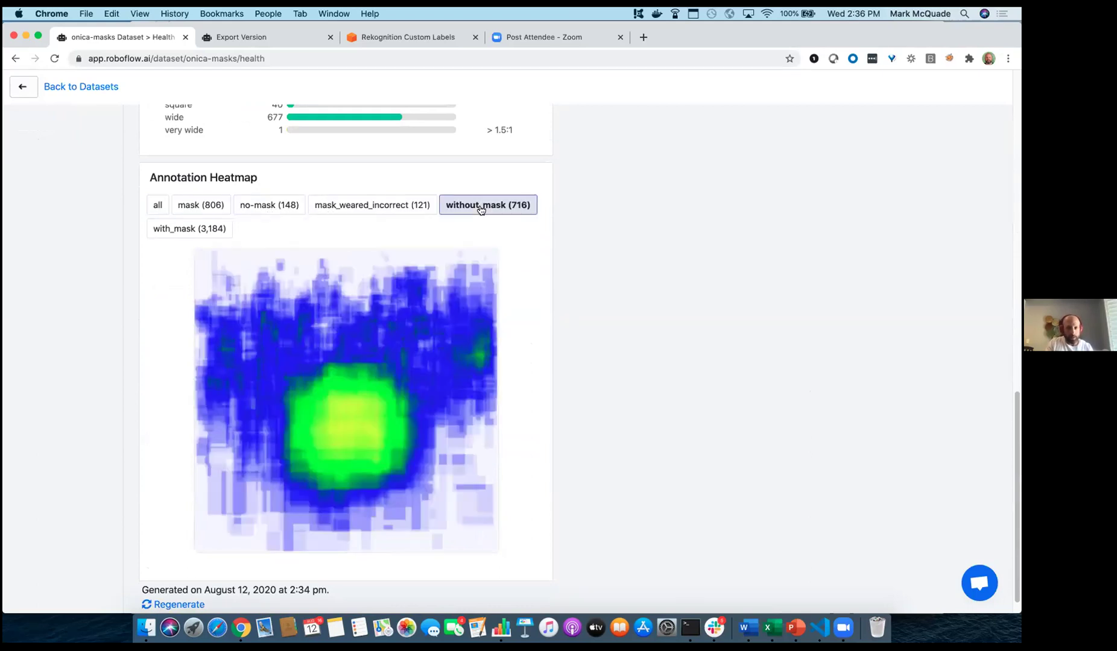
pyautogui.click(172, 226)
pyautogui.scroll(-1, 500, 285)
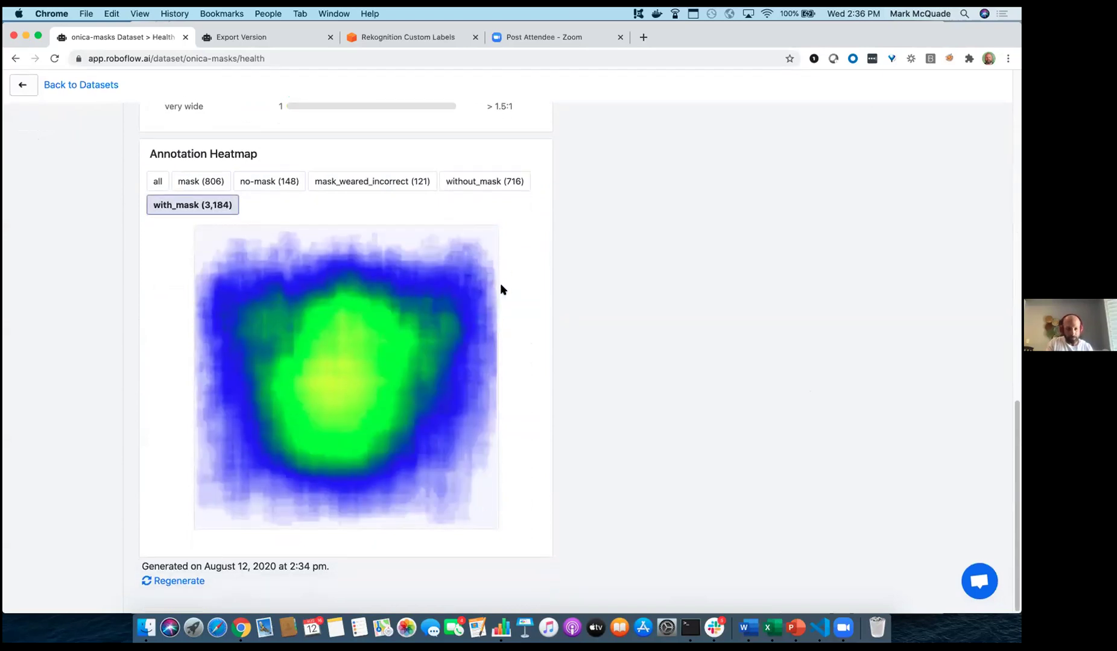
pyautogui.scroll(8, 500, 285)
pyautogui.scroll(6, 501, 286)
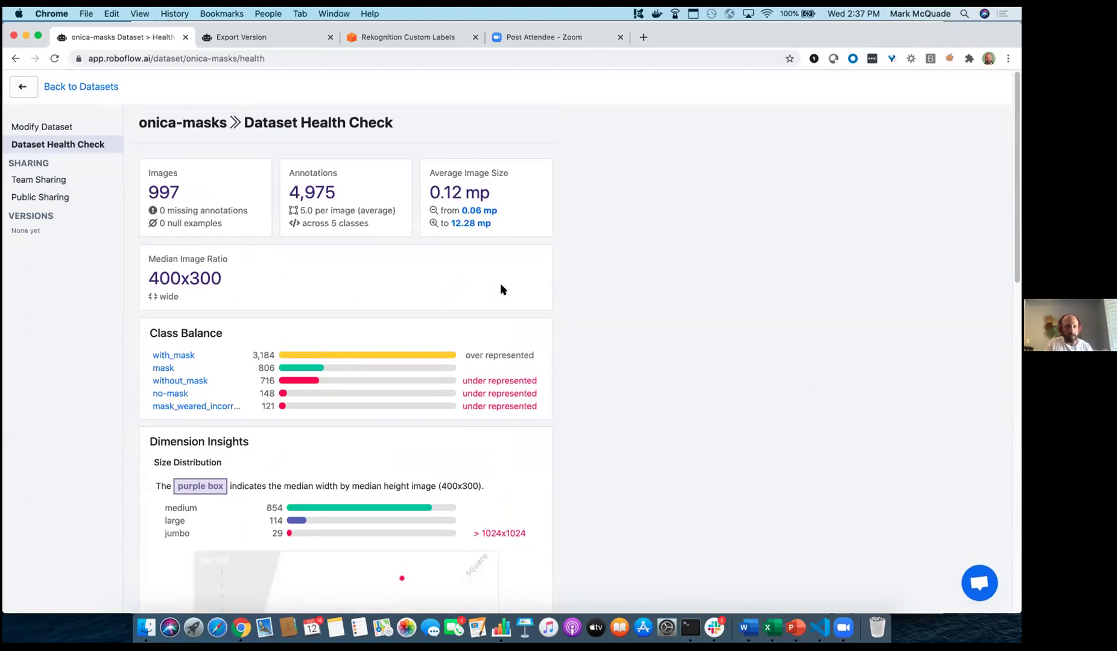
# - Start a Modify Classes preprocessing step for onica-masks, overriding mask and mask_weared_incorrect with mask, and no-mask with no-mask
pyautogui.click(59, 125)
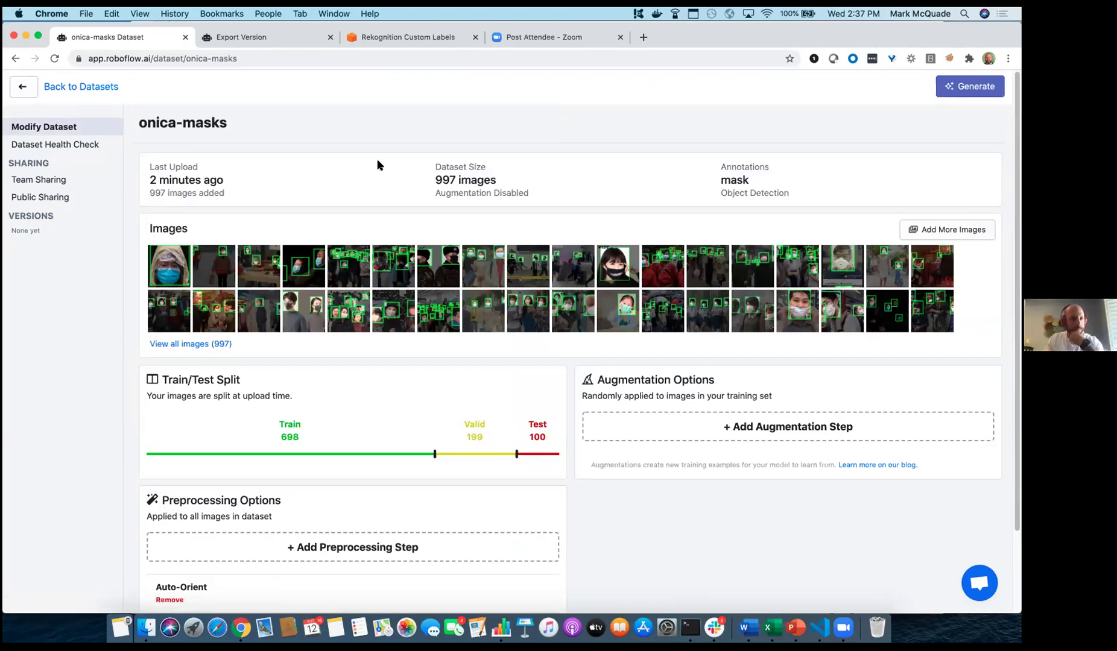
pyautogui.scroll(-3, 727, 274)
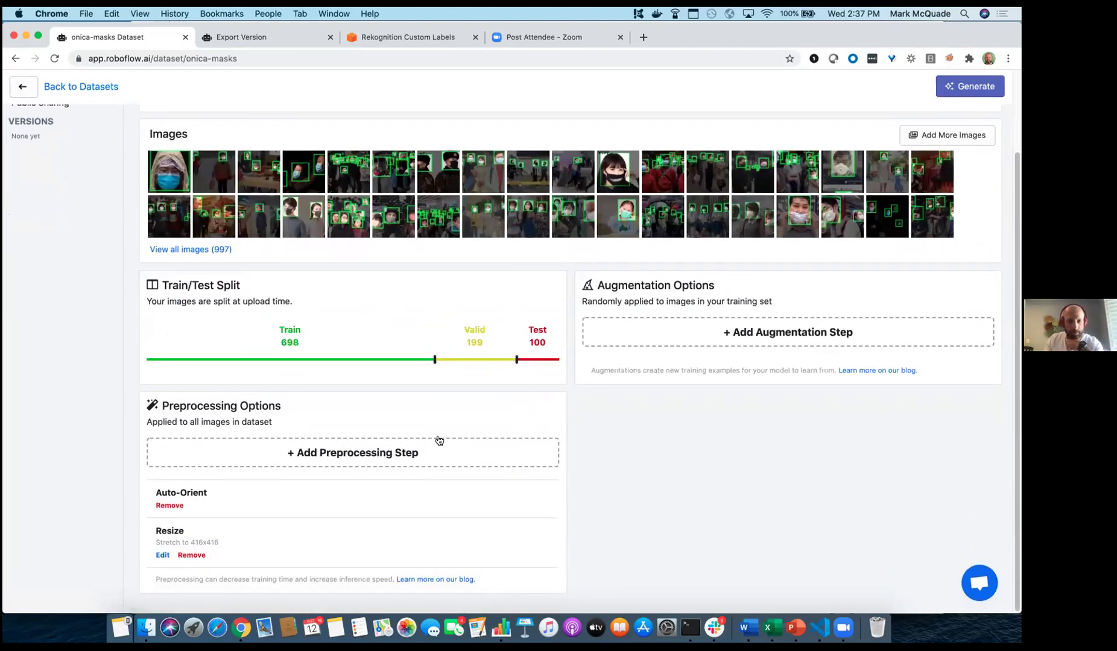
pyautogui.click(378, 453)
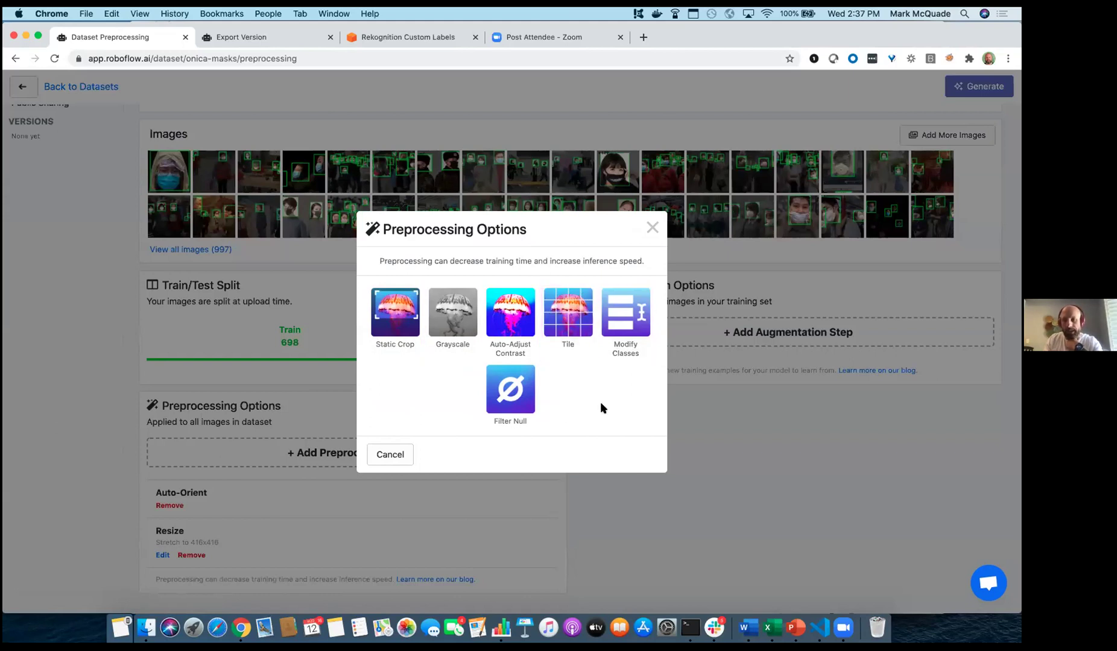
pyautogui.click(627, 320)
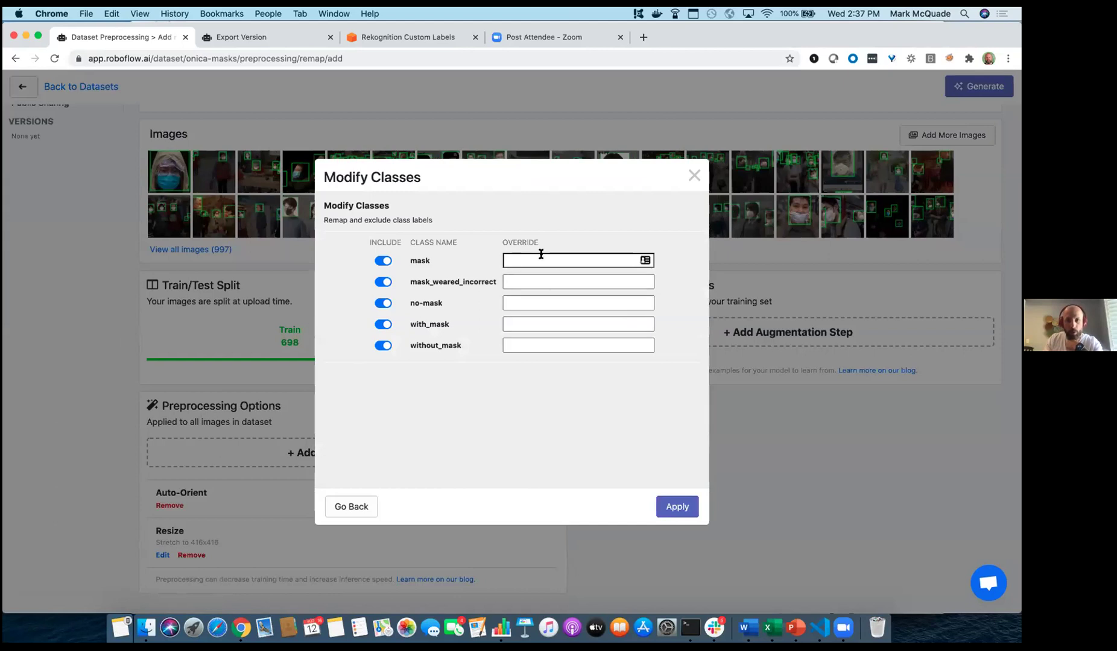
pyautogui.write('mask')
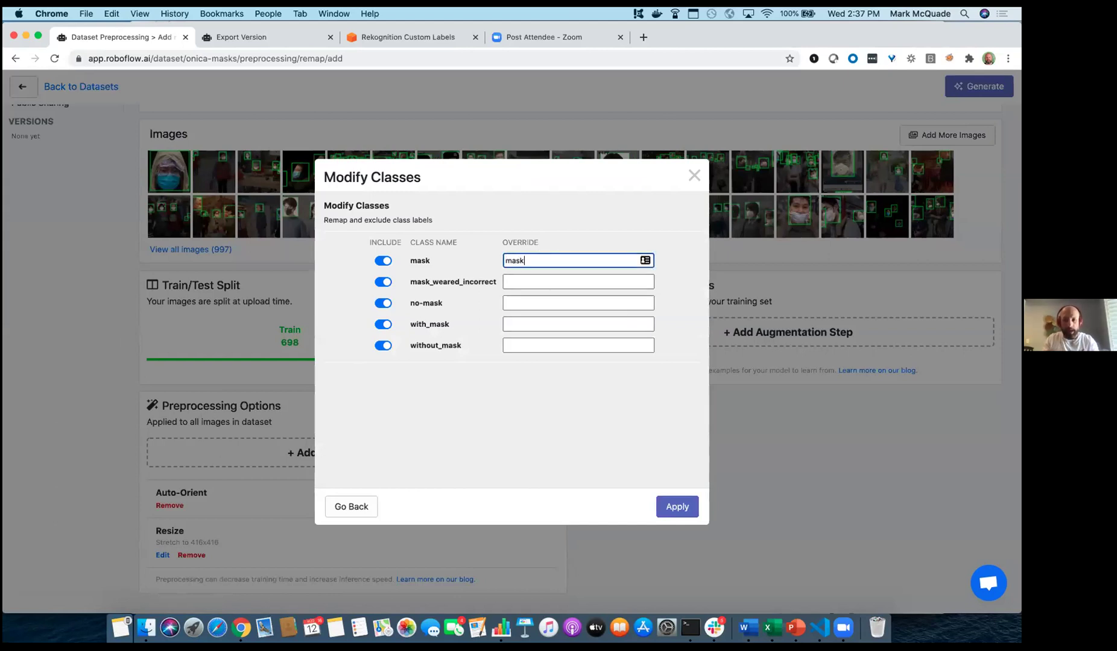
pyautogui.click(553, 279)
pyautogui.write('mask')
pyautogui.click(547, 304)
pyautogui.write('no-mask')
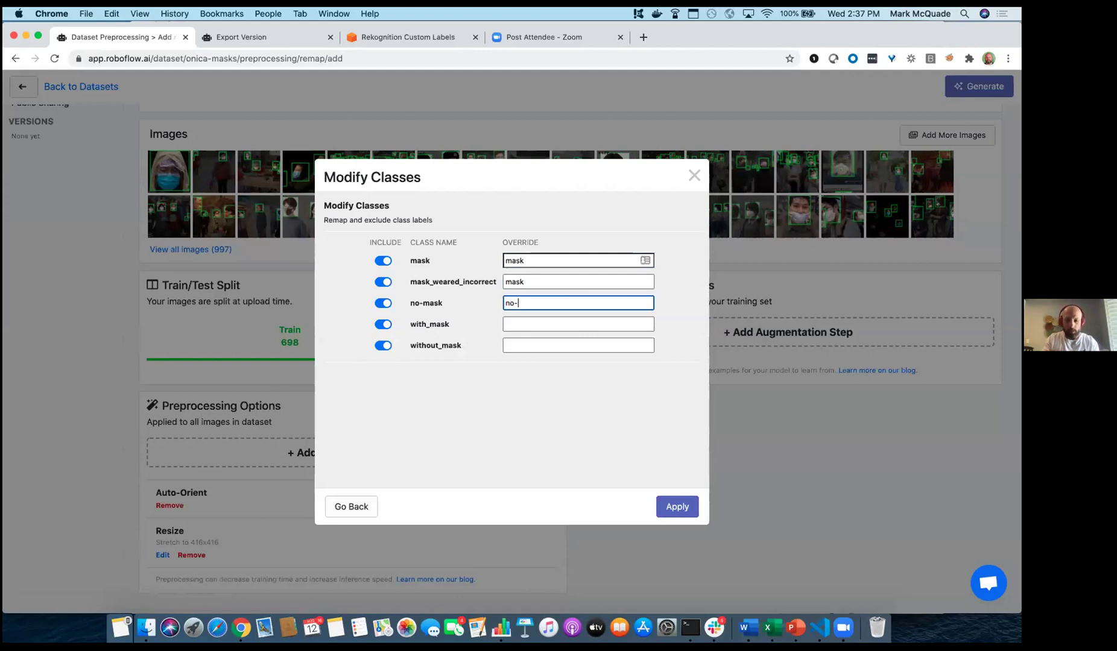
# - Override with_mask with mask and without_mask with no-mask, and apply the class remapping
pyautogui.click(538, 321)
pyautogui.write('madsk')
pyautogui.press('BackSpace')
pyautogui.press('BackSpace')
pyautogui.press('BackSpace')
pyautogui.write('sk')
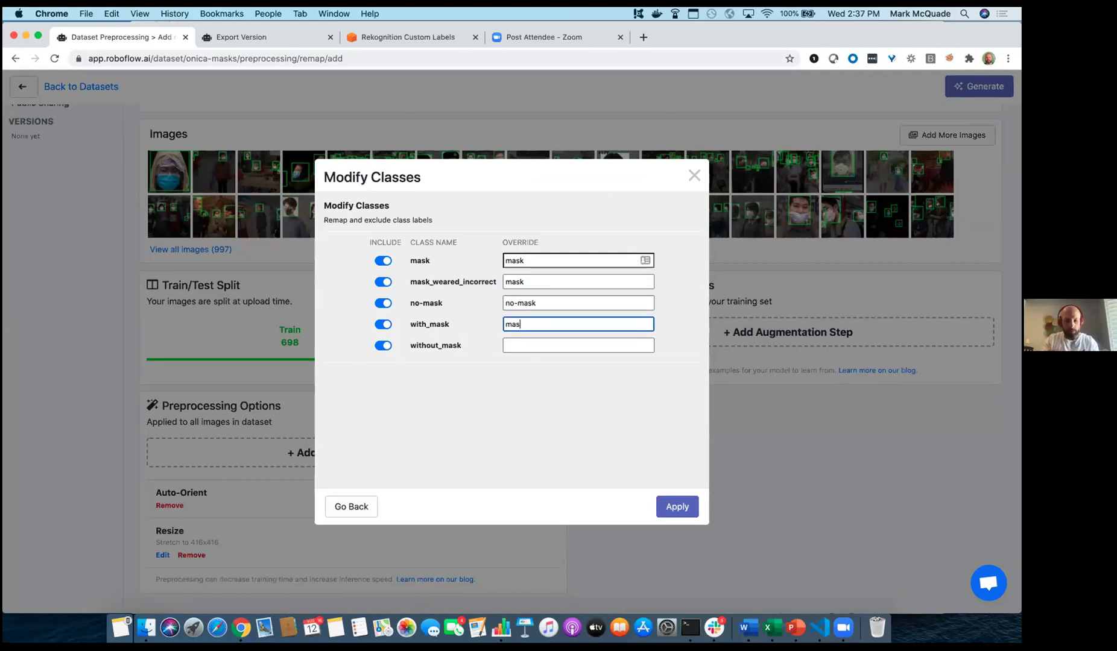
pyautogui.click(540, 345)
pyautogui.write('no-mask')
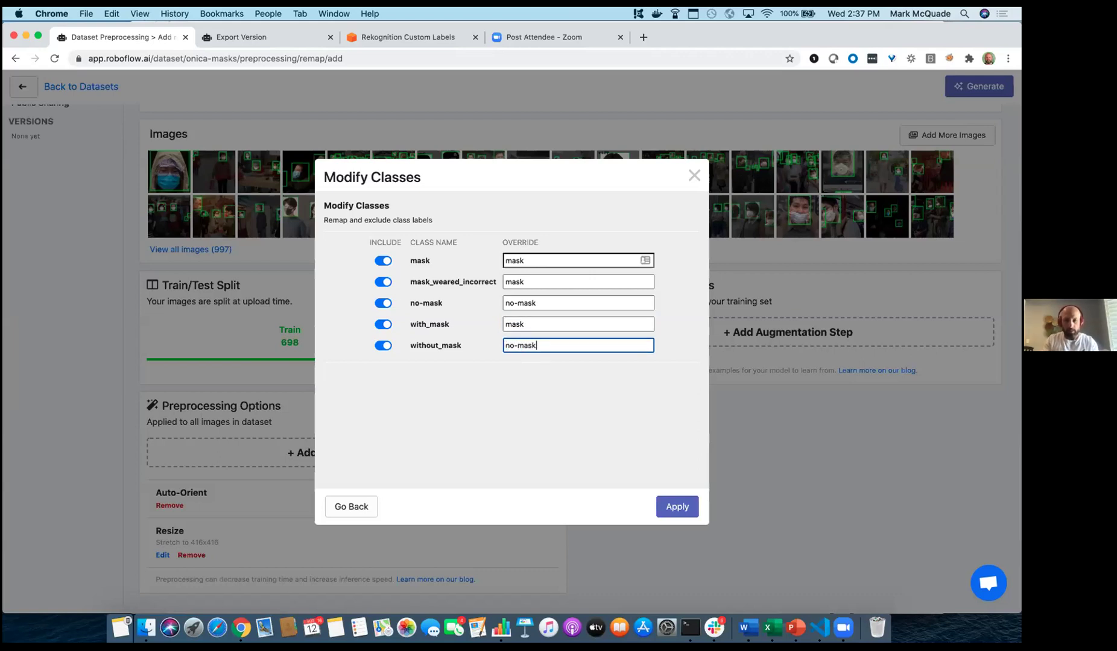
pyautogui.click(676, 508)
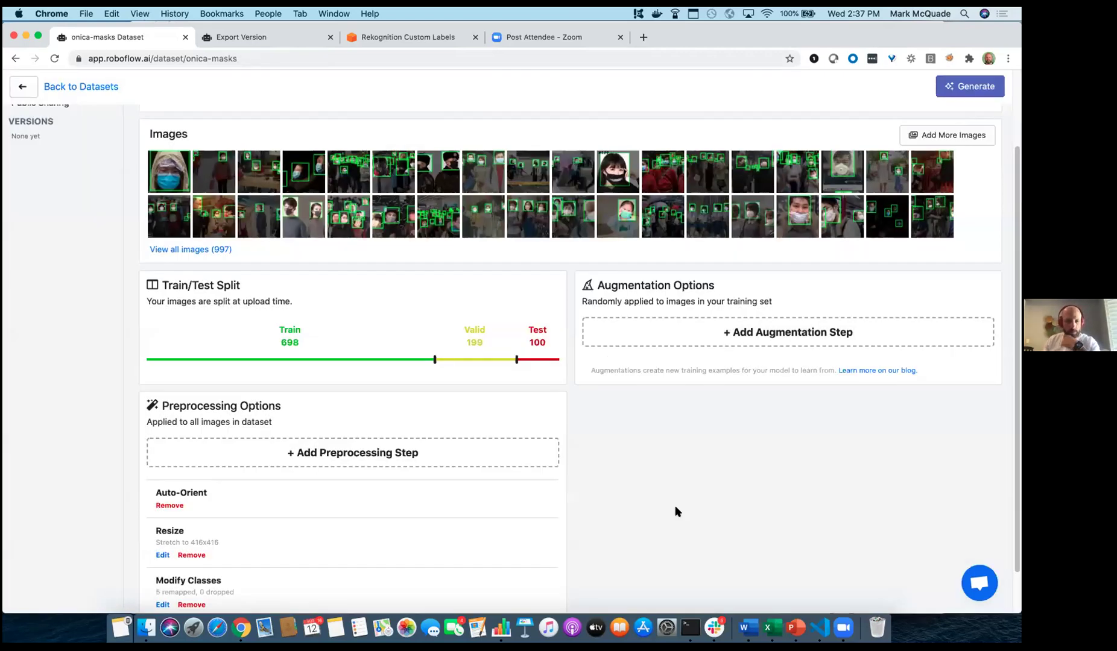
# - Review the remaining preprocessing options available for onica-masks without adding one
pyautogui.scroll(-2, 674, 511)
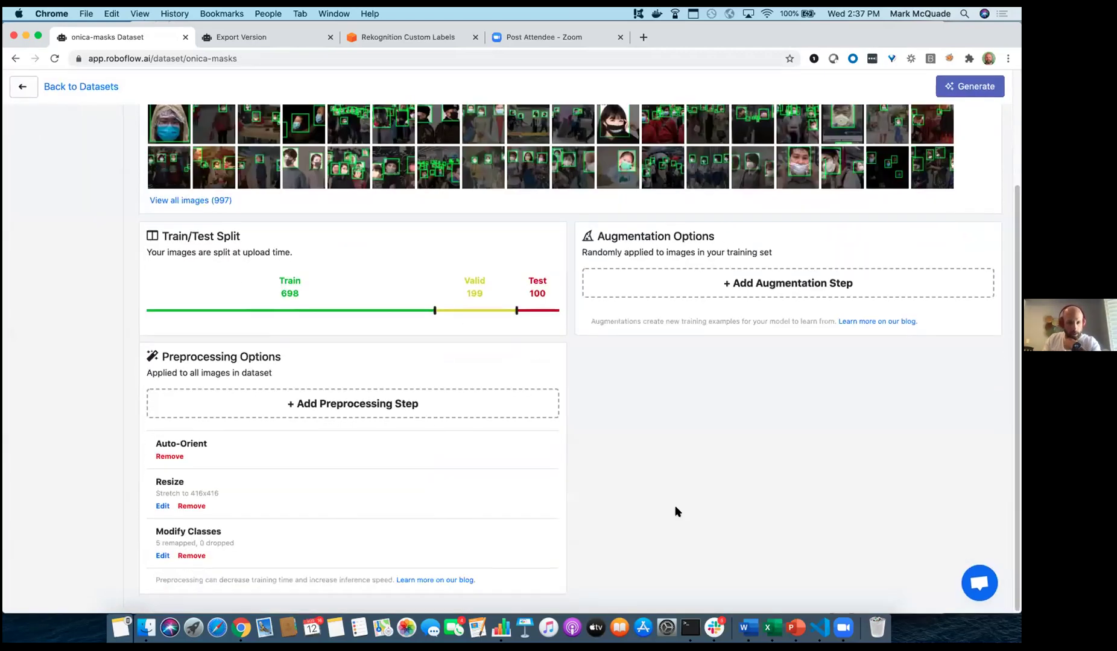
pyautogui.click(364, 401)
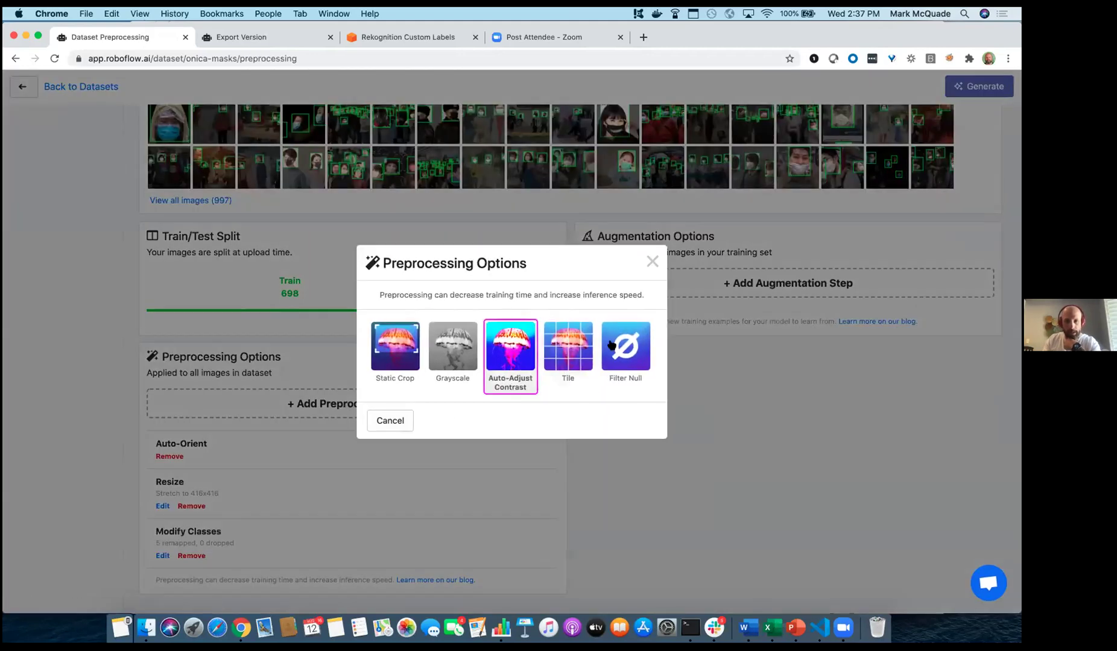
pyautogui.click(648, 264)
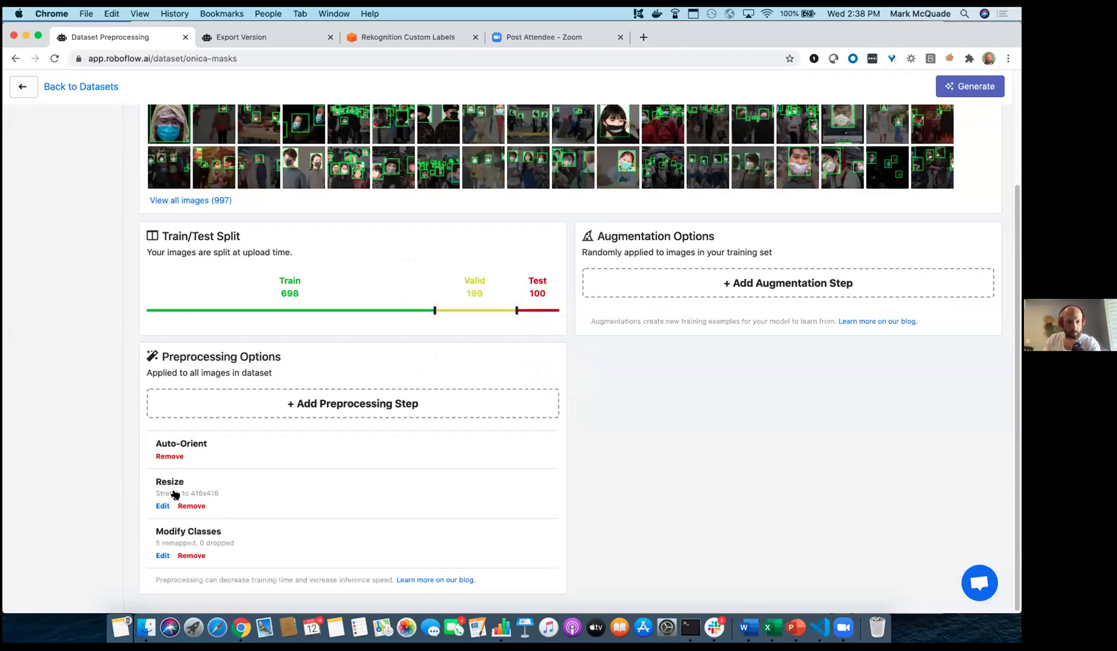
# - Review the Resize modes and apply the Resize preprocessing step as Stretch to 416 x 416
pyautogui.click(163, 506)
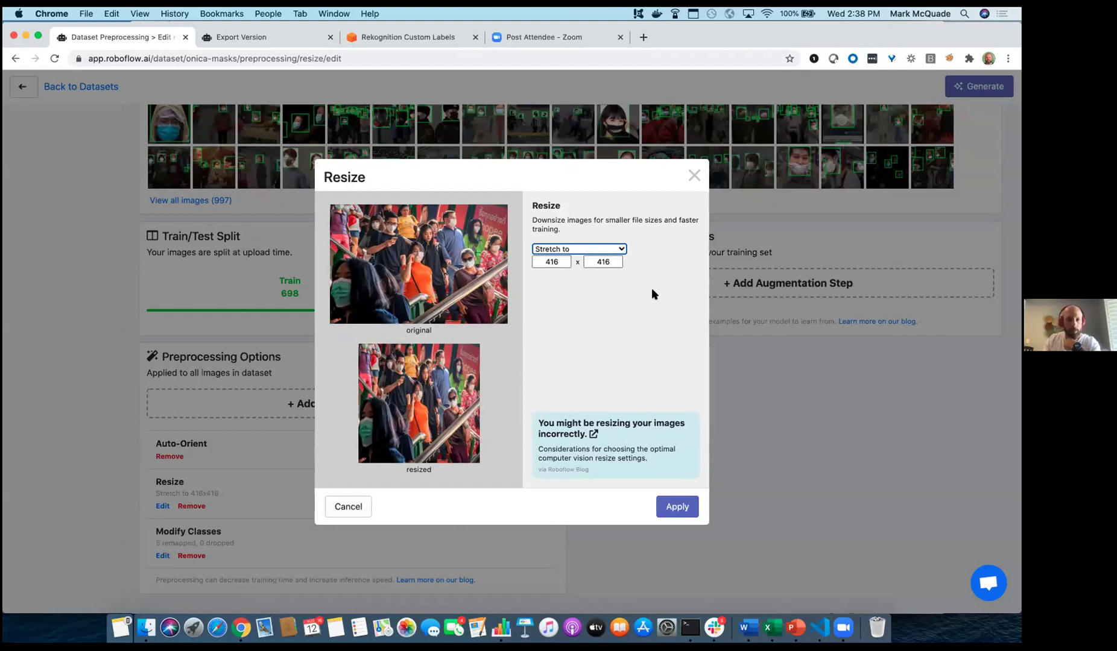
pyautogui.click(622, 249)
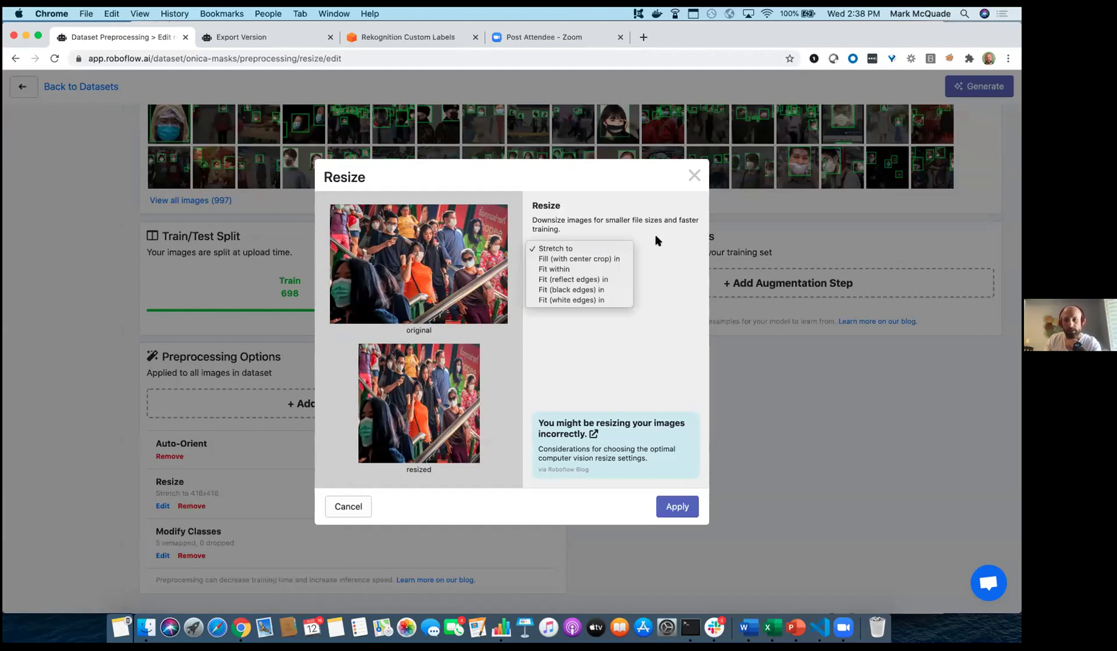
pyautogui.click(646, 272)
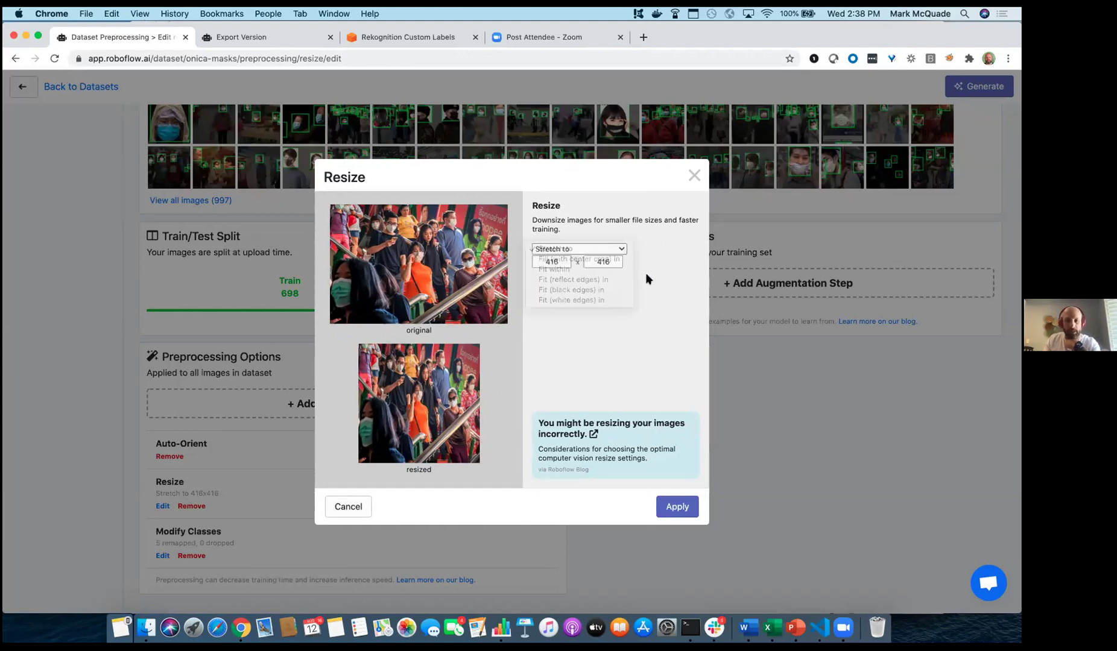
pyautogui.click(670, 506)
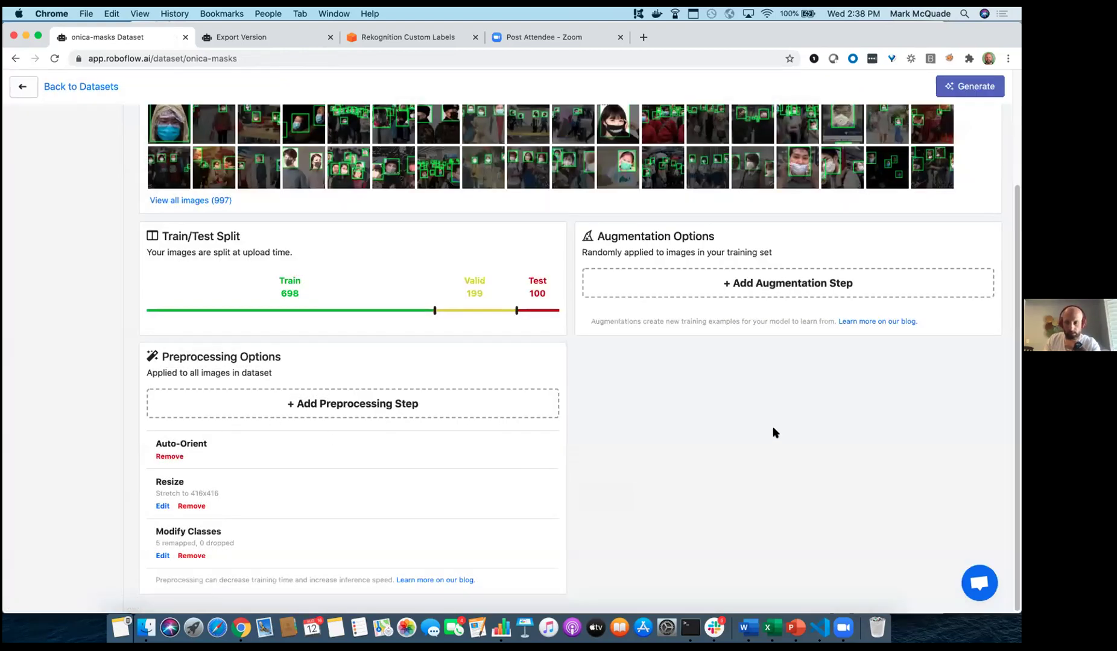
# - Add an image-level Brightness augmentation of 25% with both Brighten and Darken enabled
pyautogui.scroll(3, 773, 432)
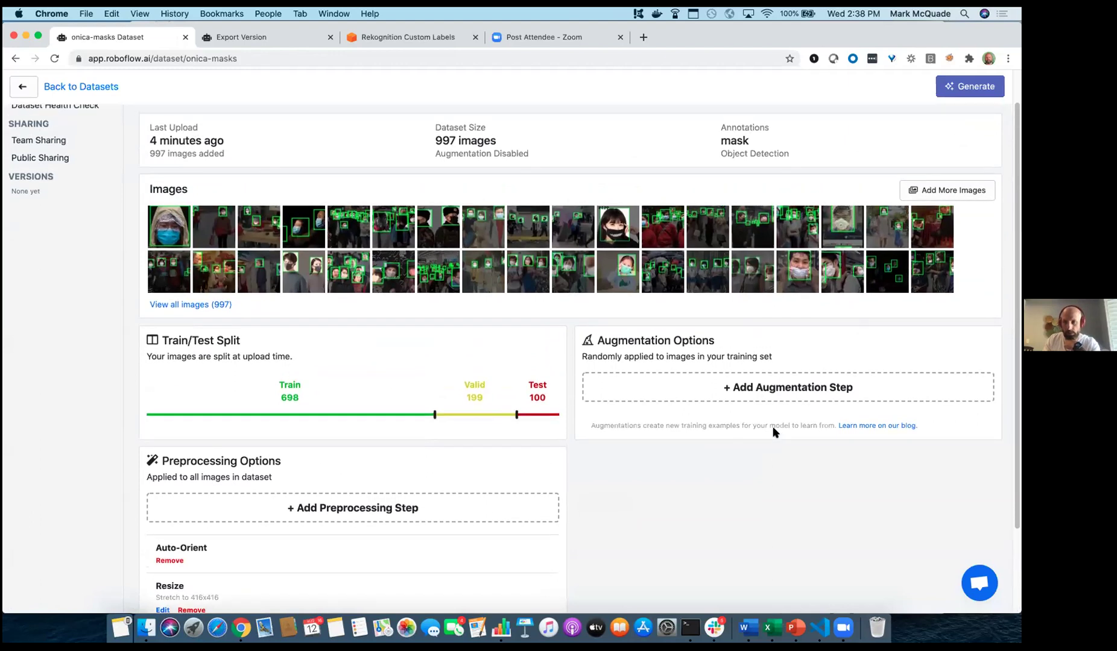
pyautogui.click(806, 393)
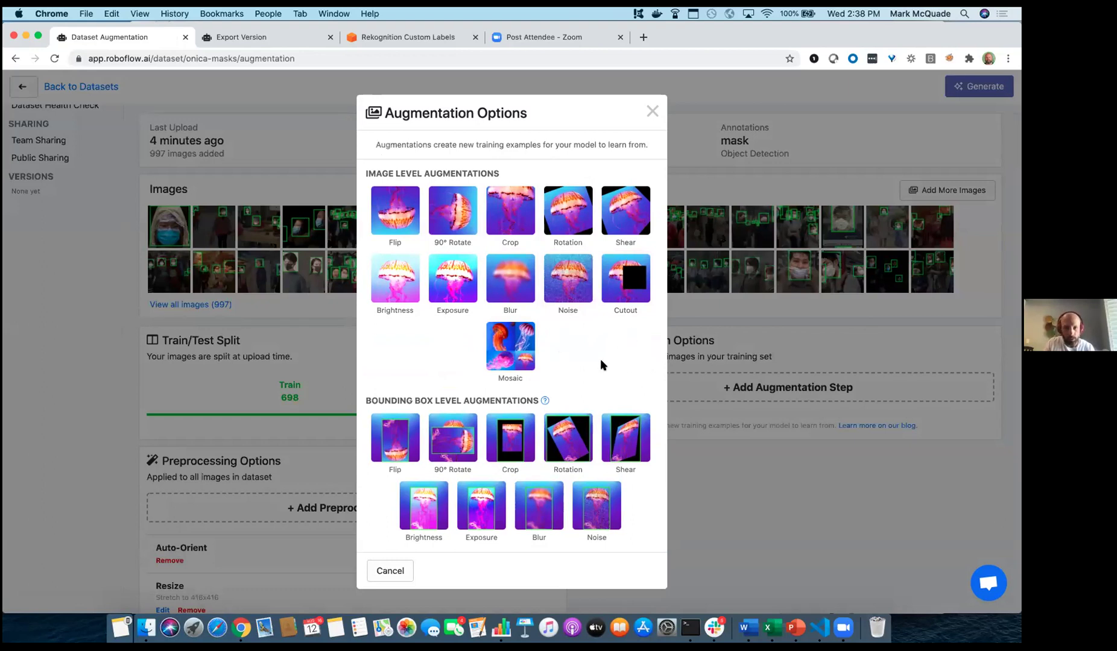
pyautogui.click(403, 290)
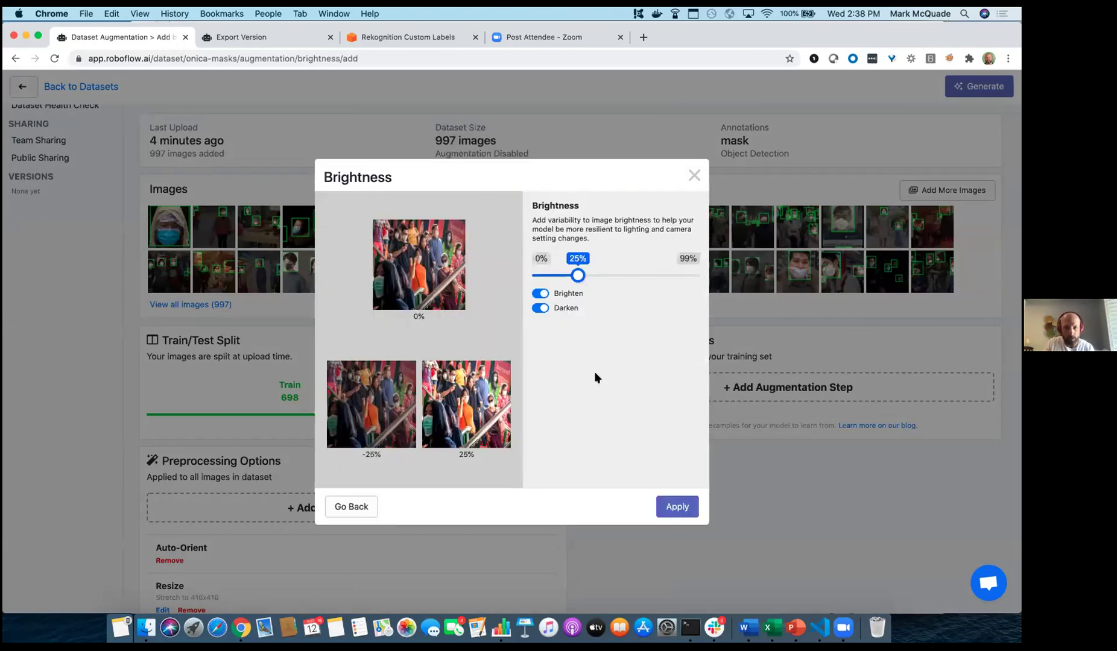
pyautogui.click(676, 509)
# - Add an image-level Crop augmentation with 0% minimum and 20% maximum zoom
pyautogui.click(792, 508)
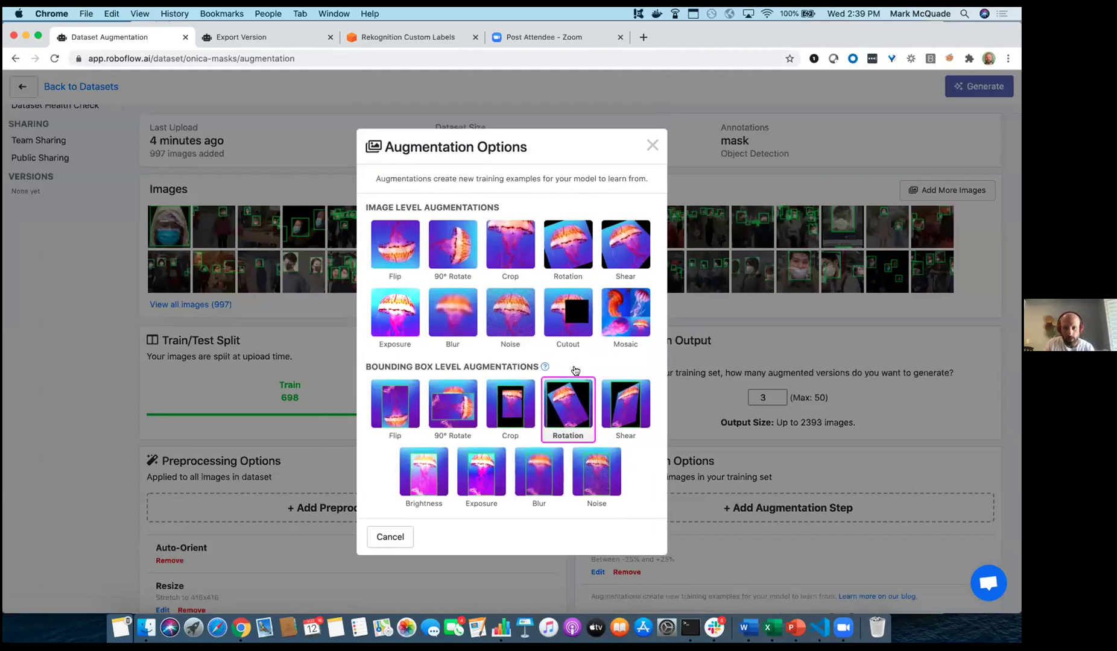
pyautogui.click(513, 242)
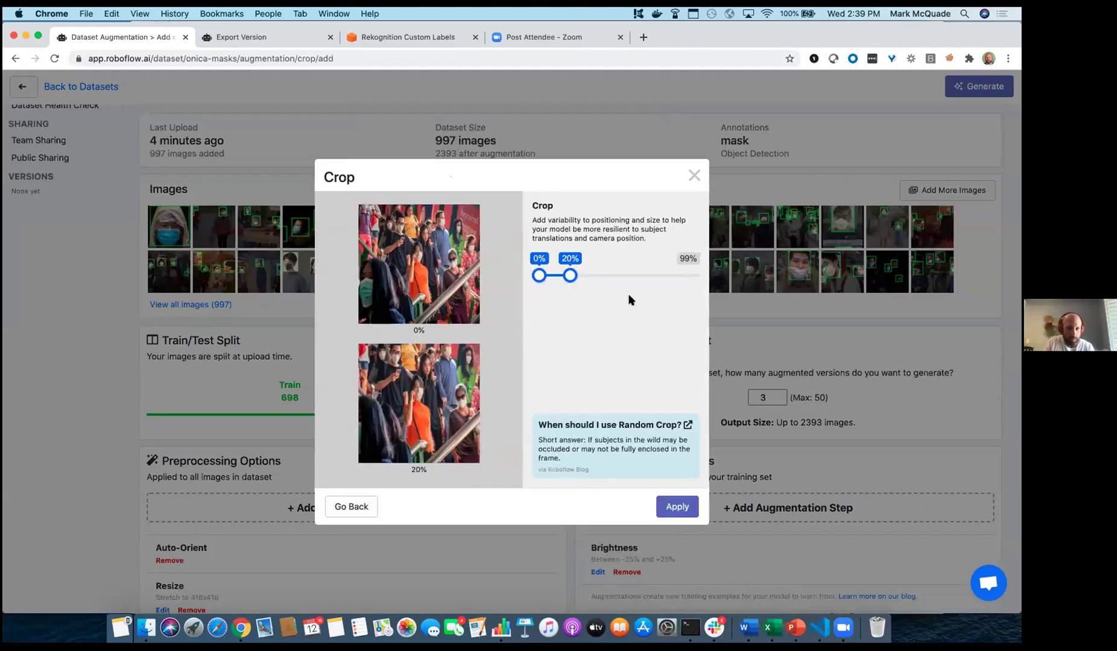
pyautogui.click(673, 509)
# - Generate a dataset version named webinar-onica-roboflow with 3 augmented versions per training image, and dismiss the download dialog
pyautogui.scroll(-3, 920, 451)
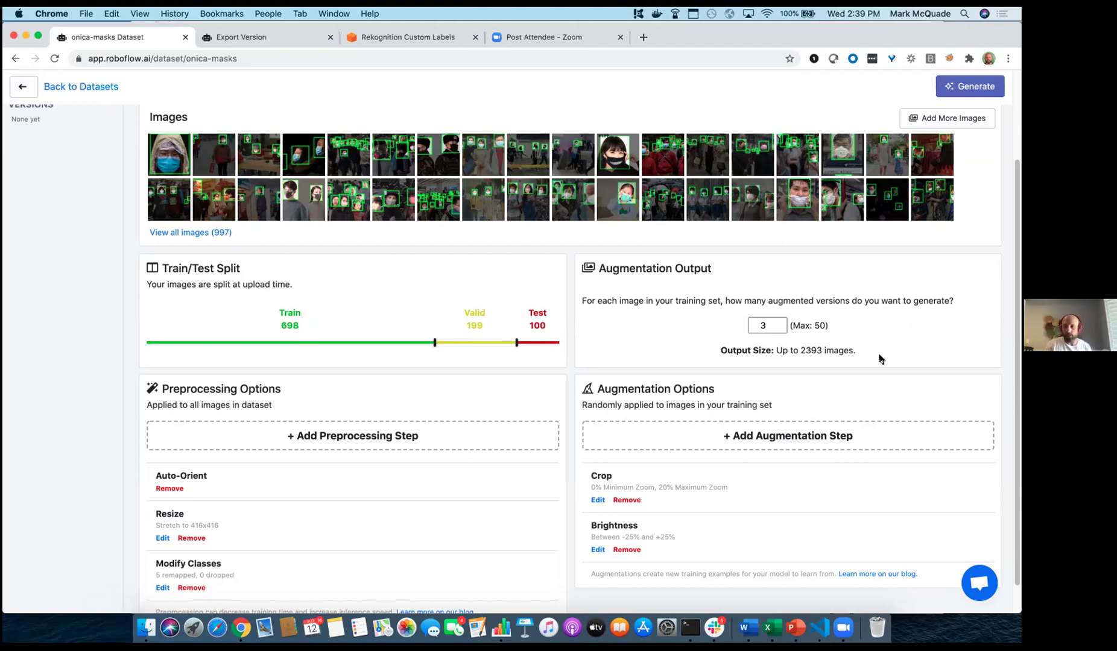
pyautogui.scroll(-2, 886, 376)
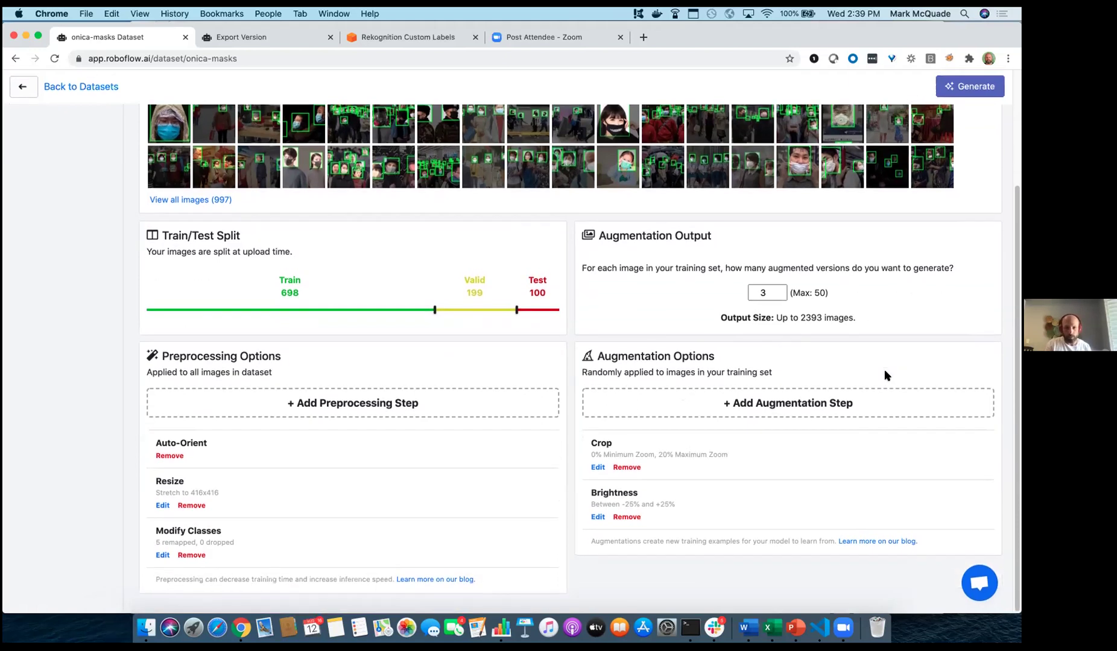
pyautogui.scroll(3, 886, 375)
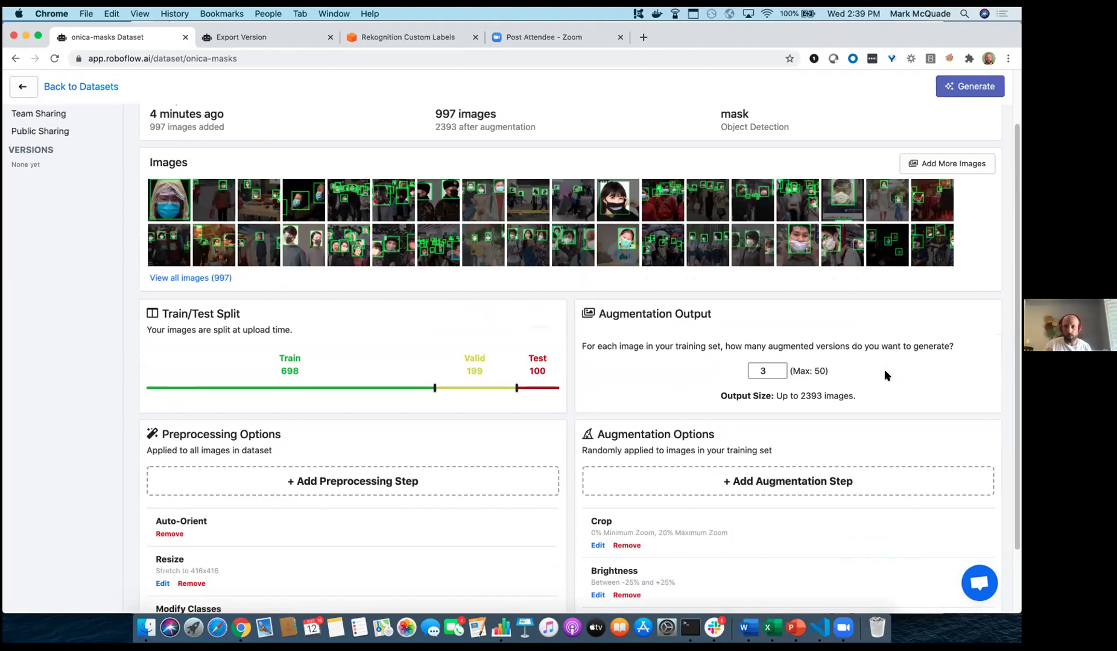
pyautogui.click(975, 87)
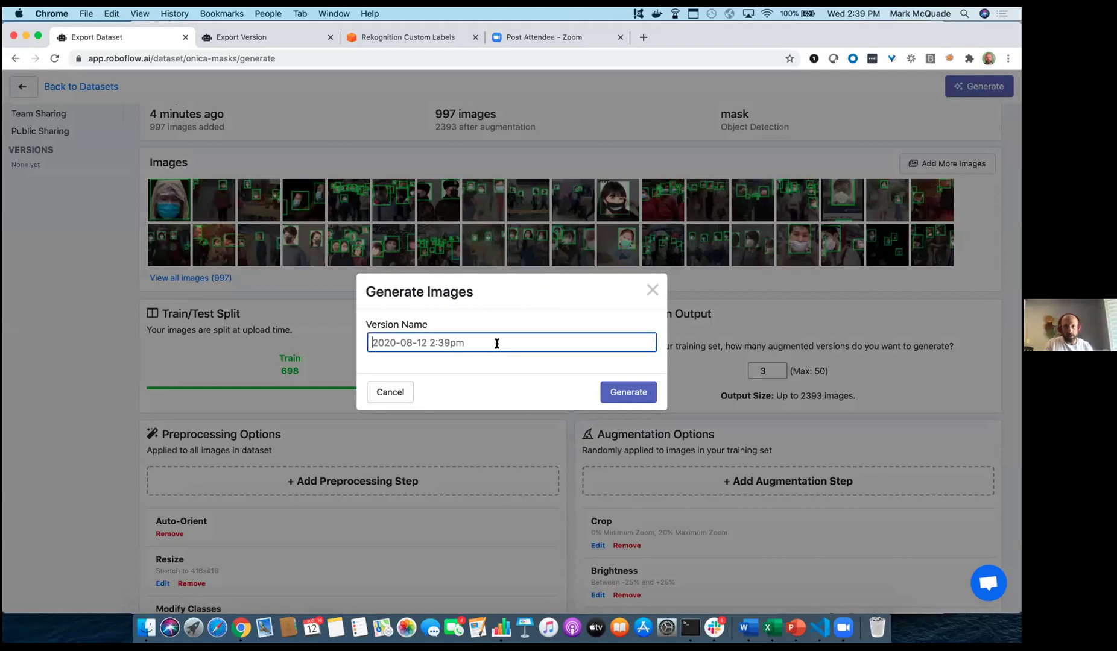
pyautogui.write('webina')
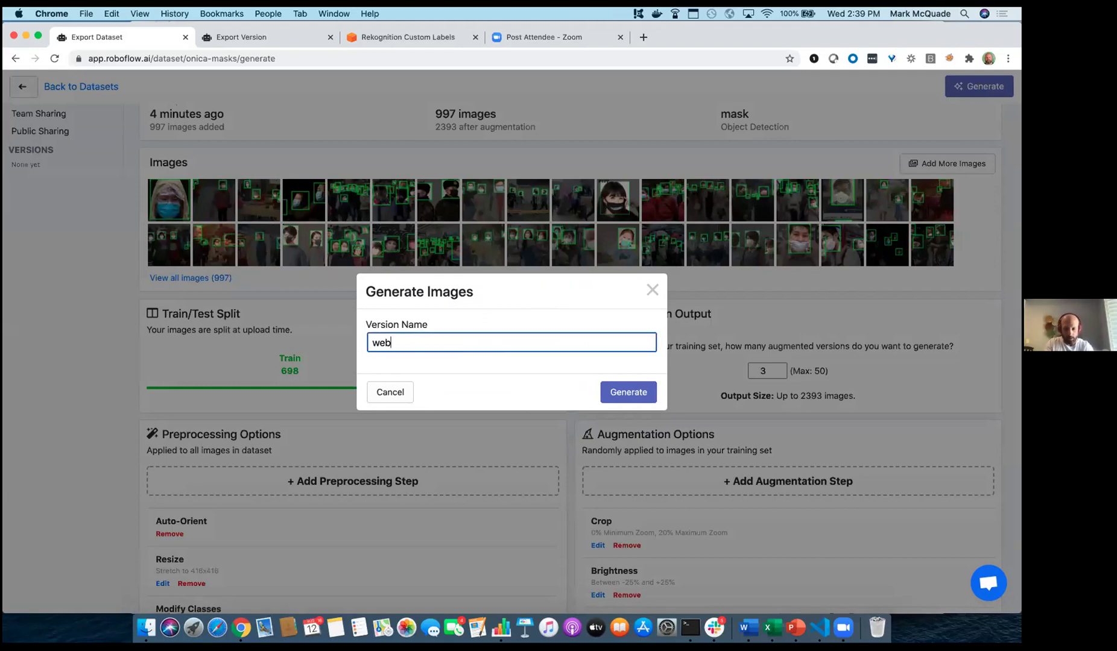
pyautogui.write('r-onica-roboflow')
pyautogui.click(625, 392)
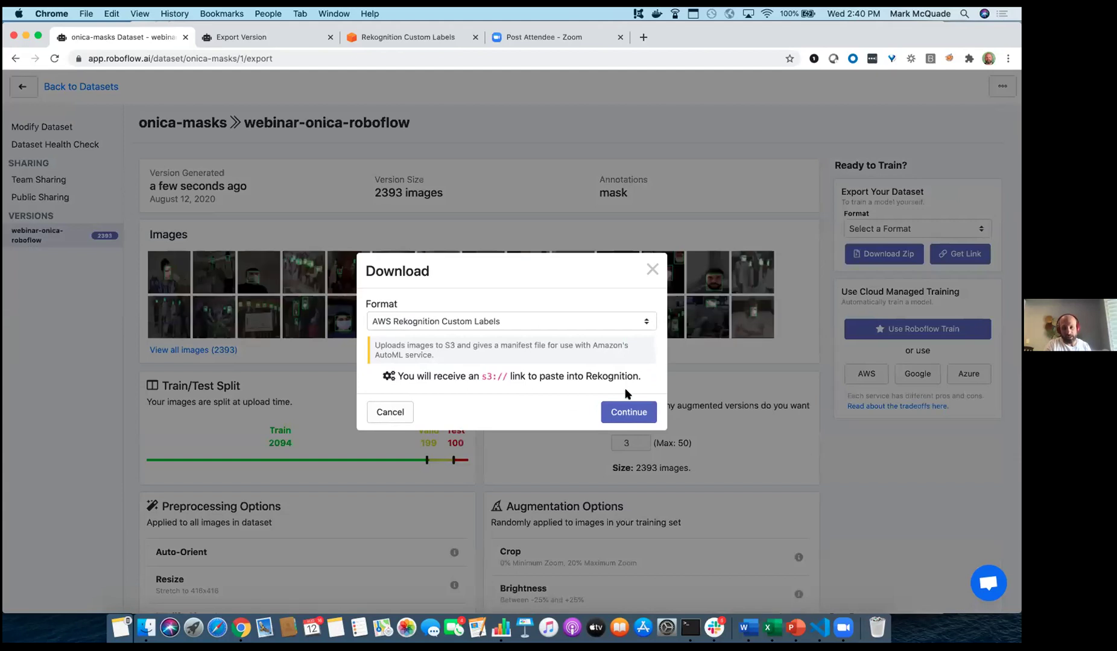
pyautogui.click(652, 272)
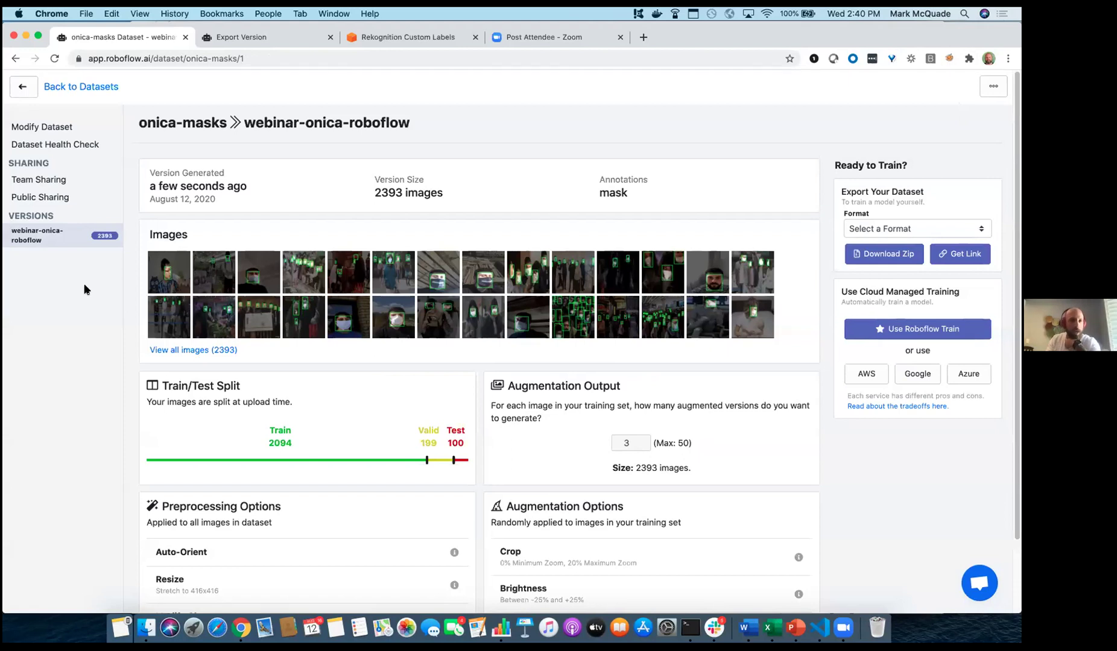
# - Compare the source dataset with the webinar-onica-roboflow version, and review the version's preprocessing, augmentation settings and available export formats
pyautogui.click(53, 126)
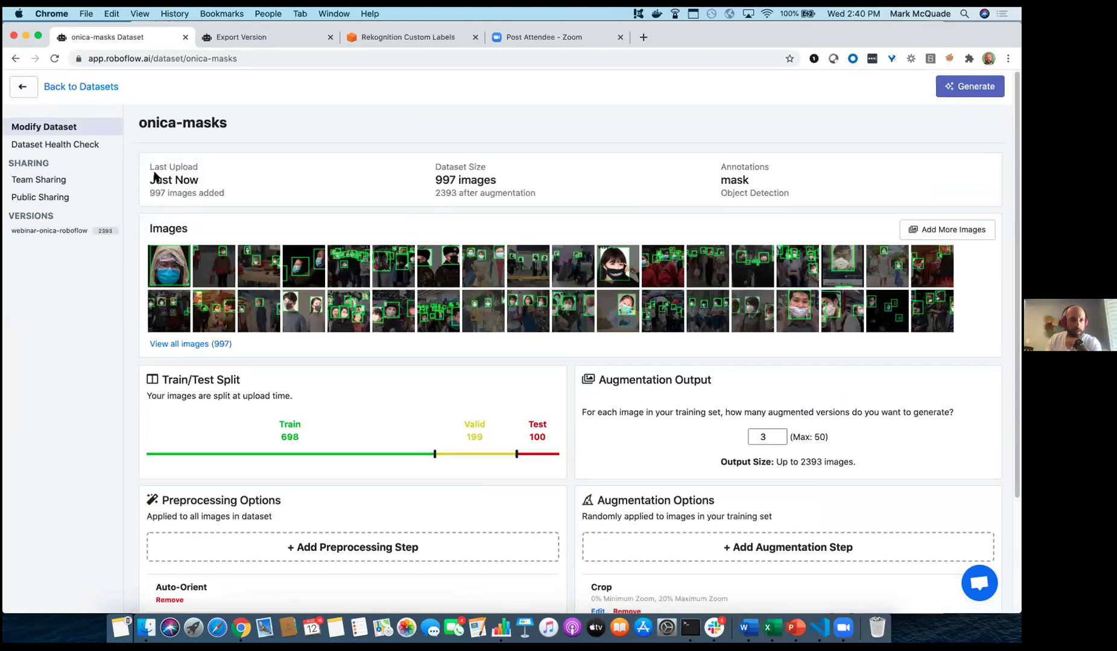
pyautogui.click(50, 232)
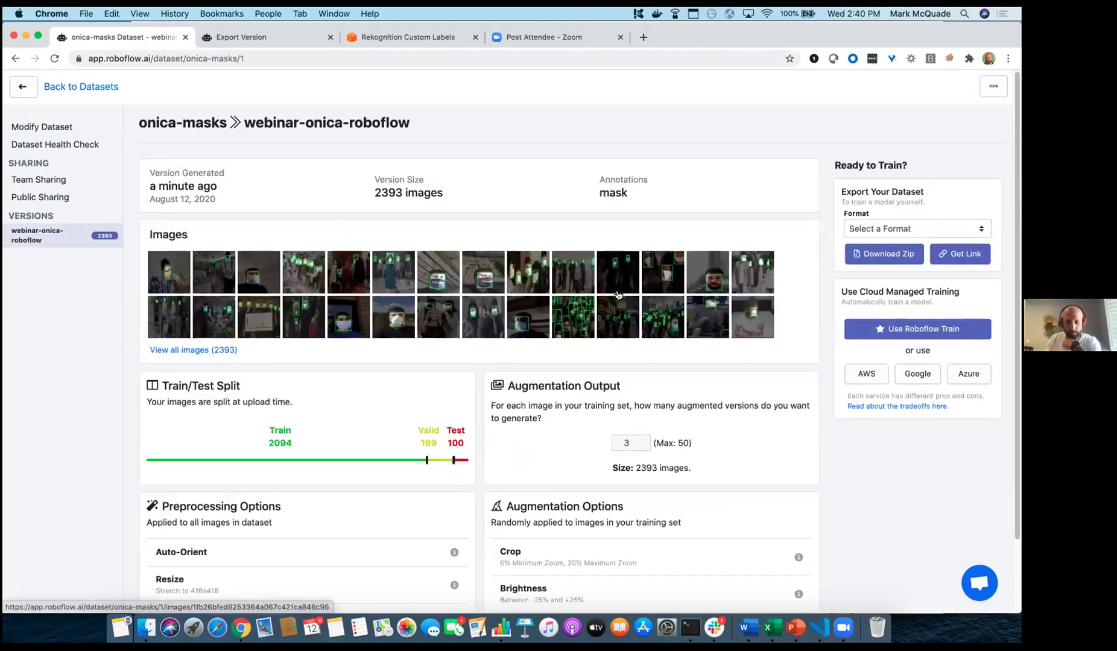
pyautogui.scroll(-3, 618, 295)
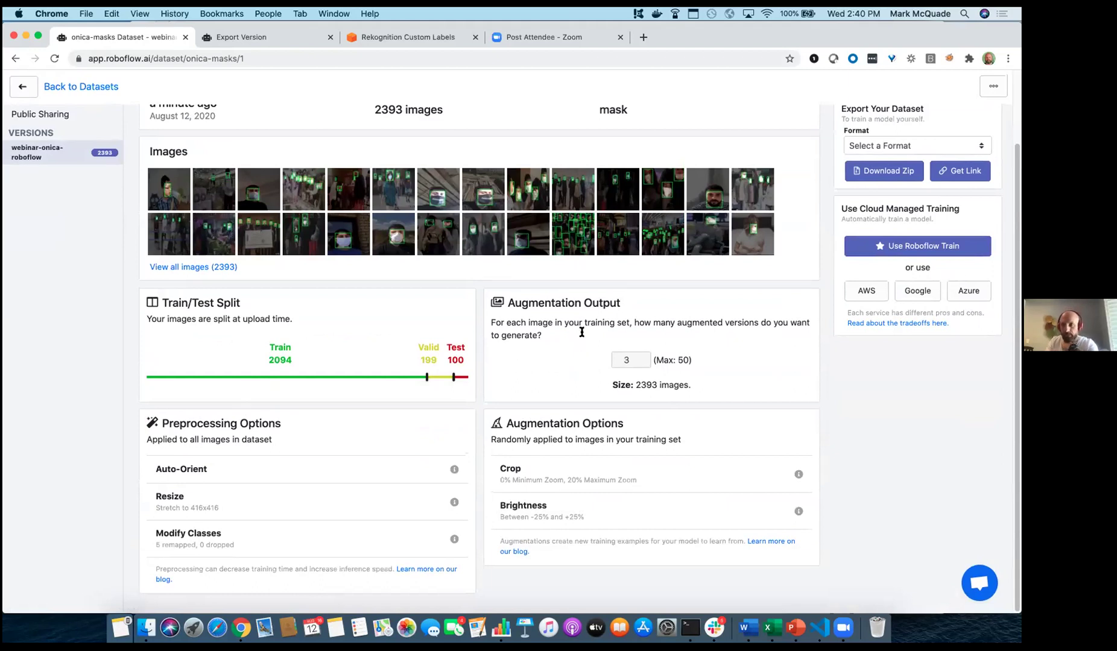
pyautogui.scroll(3, 946, 464)
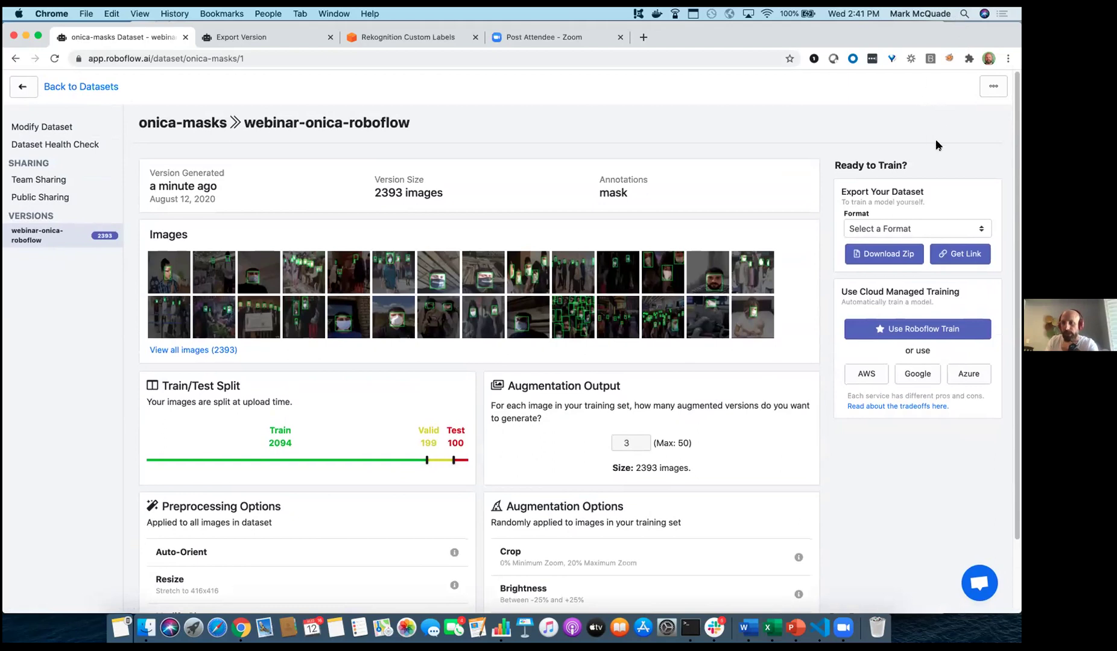
pyautogui.click(980, 230)
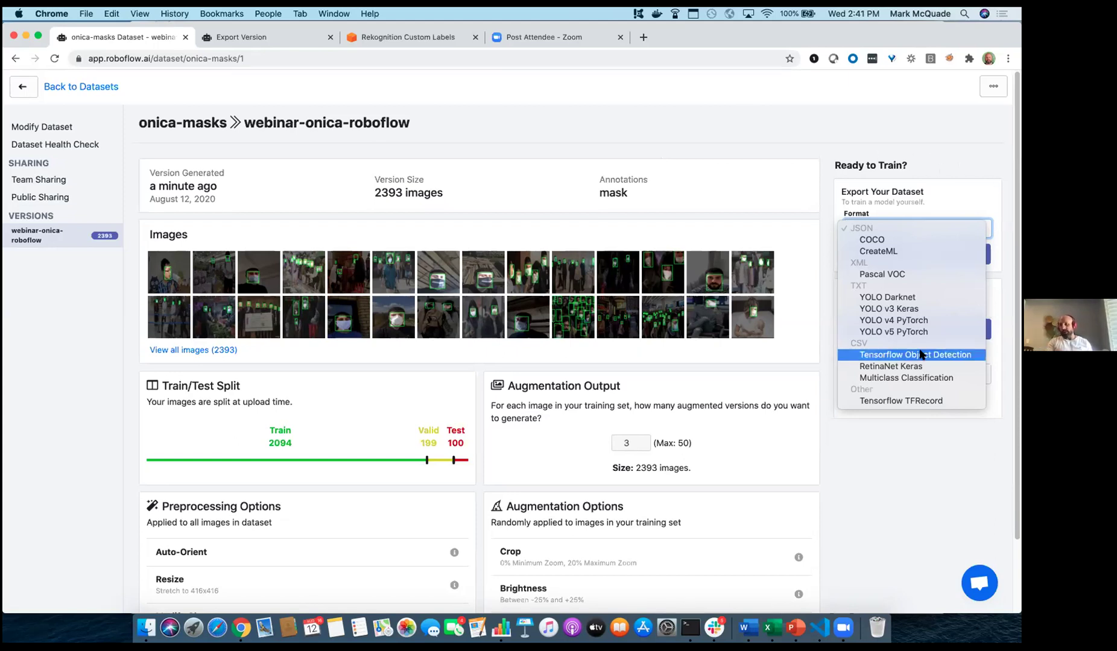
pyautogui.click(949, 152)
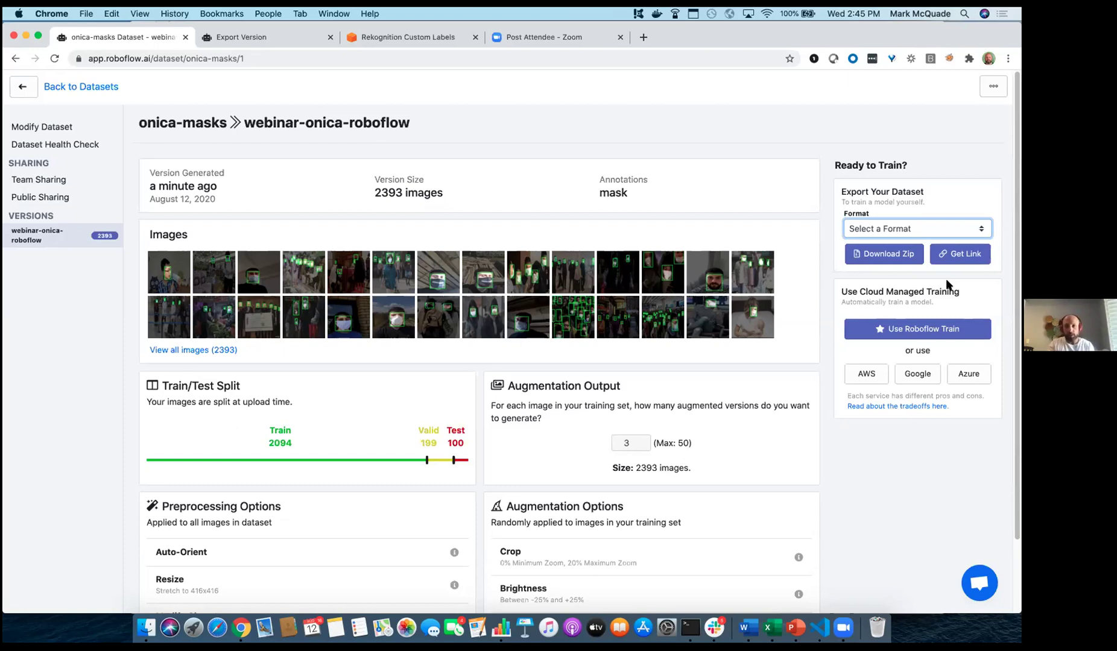
# - Export the version for AWS Rekognition Custom Labels and open the linked dataset creation page in a separate browser tab
pyautogui.click(866, 373)
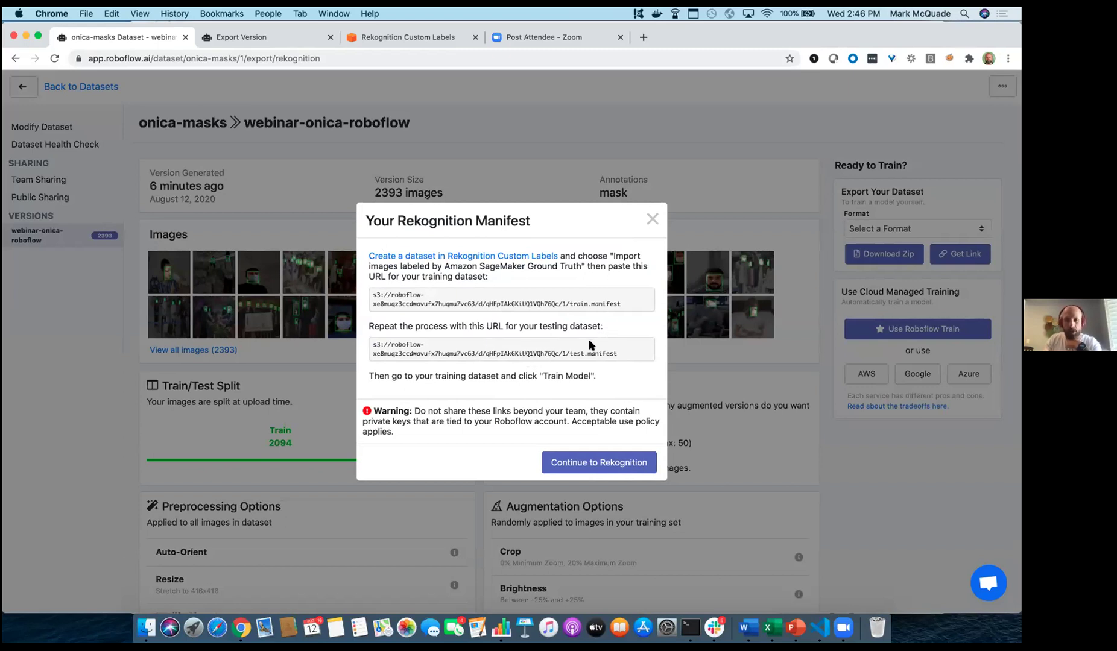
pyautogui.rightClick(481, 257)
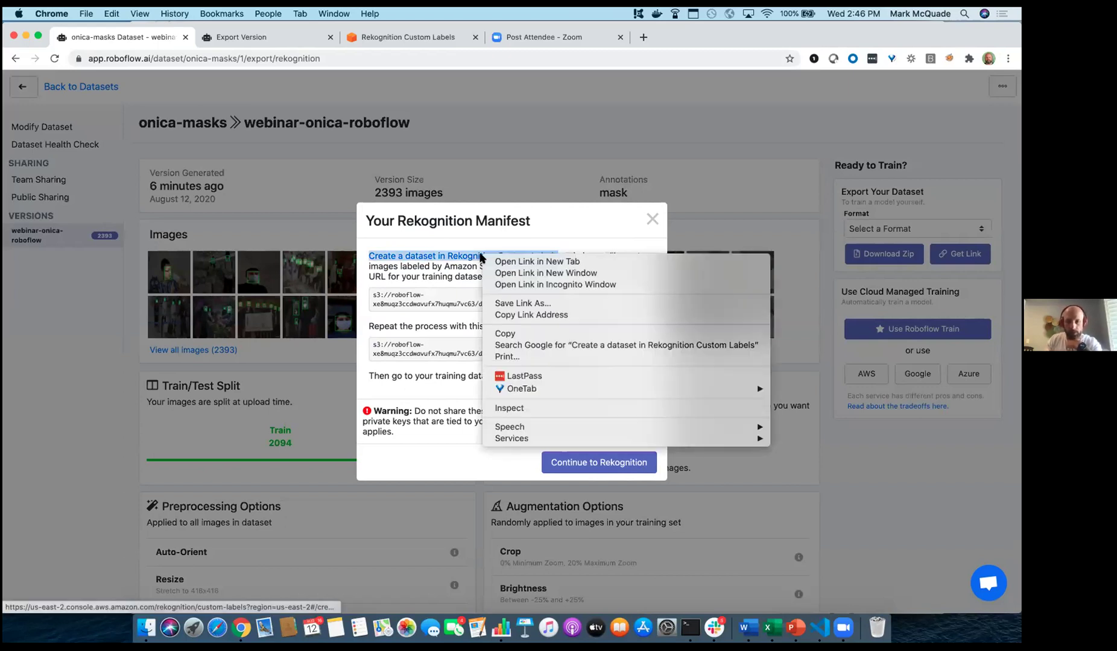
pyautogui.click(510, 261)
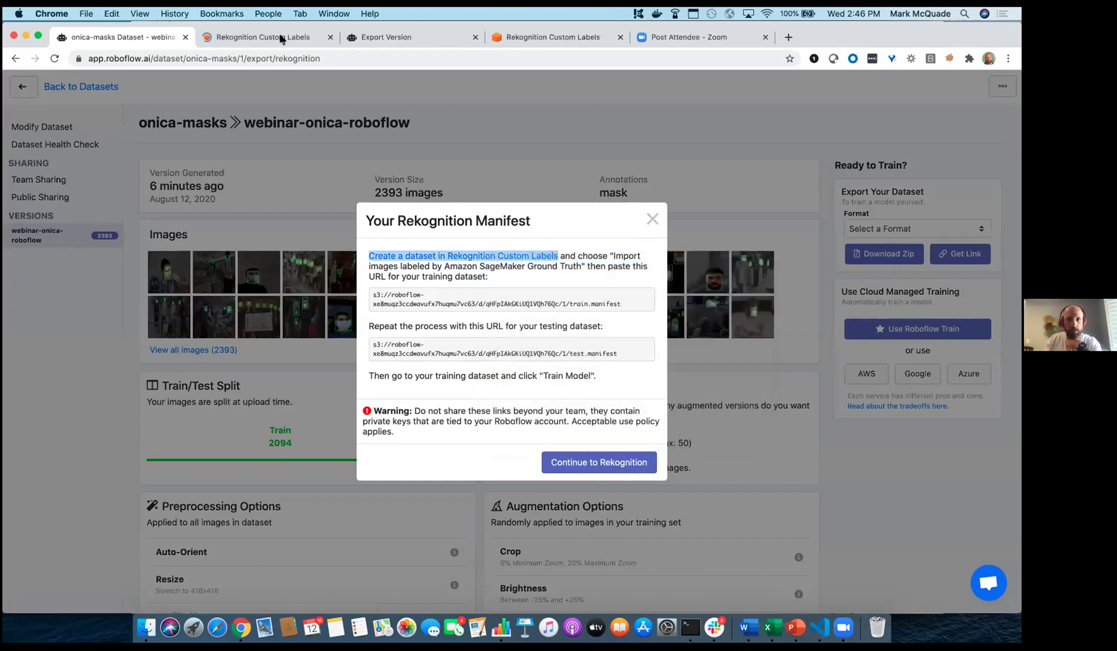
pyautogui.click(233, 37)
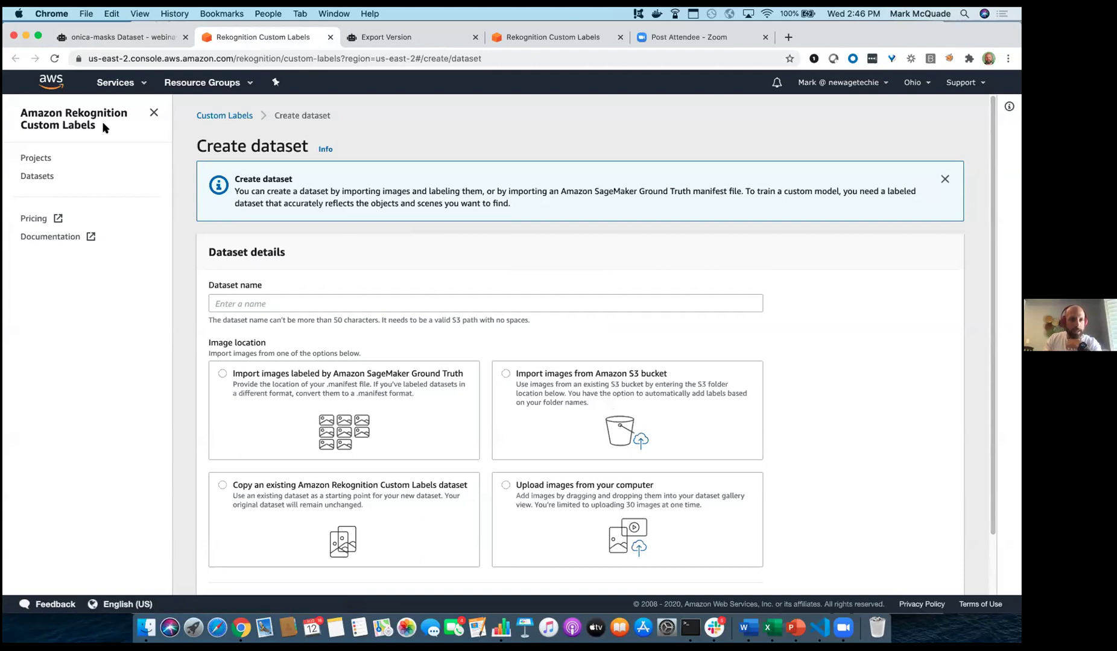
# - Copy the training manifest's S3 URL from the Roboflow export and return to Amazon Rekognition Custom Labels
pyautogui.click(158, 41)
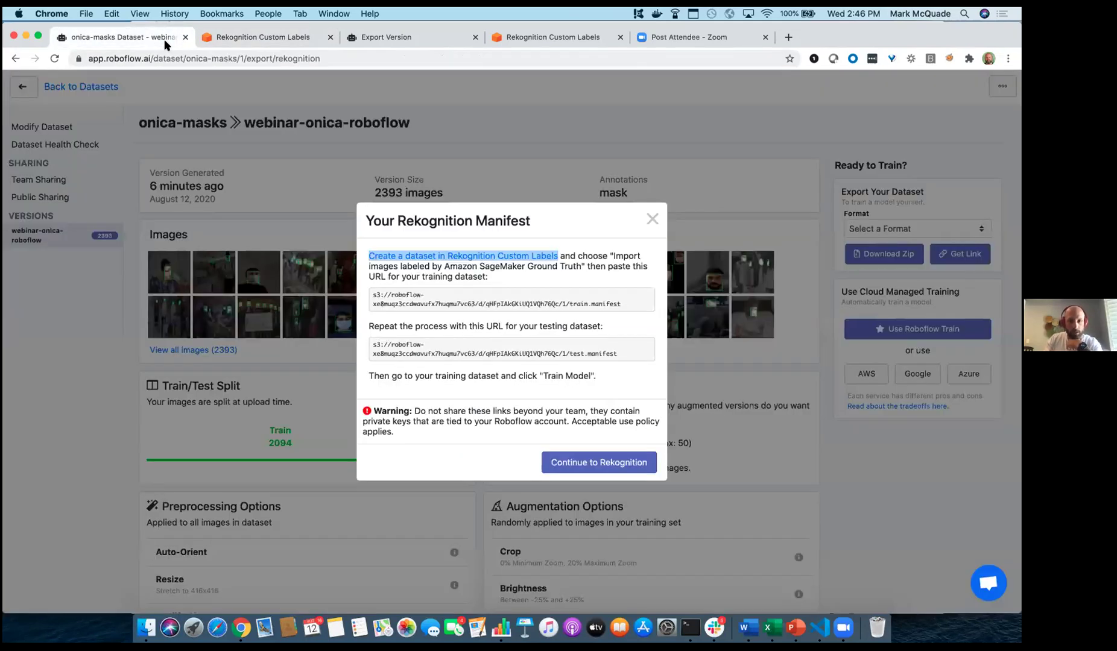
pyautogui.moveTo(629, 303); pyautogui.dragTo(371, 290)
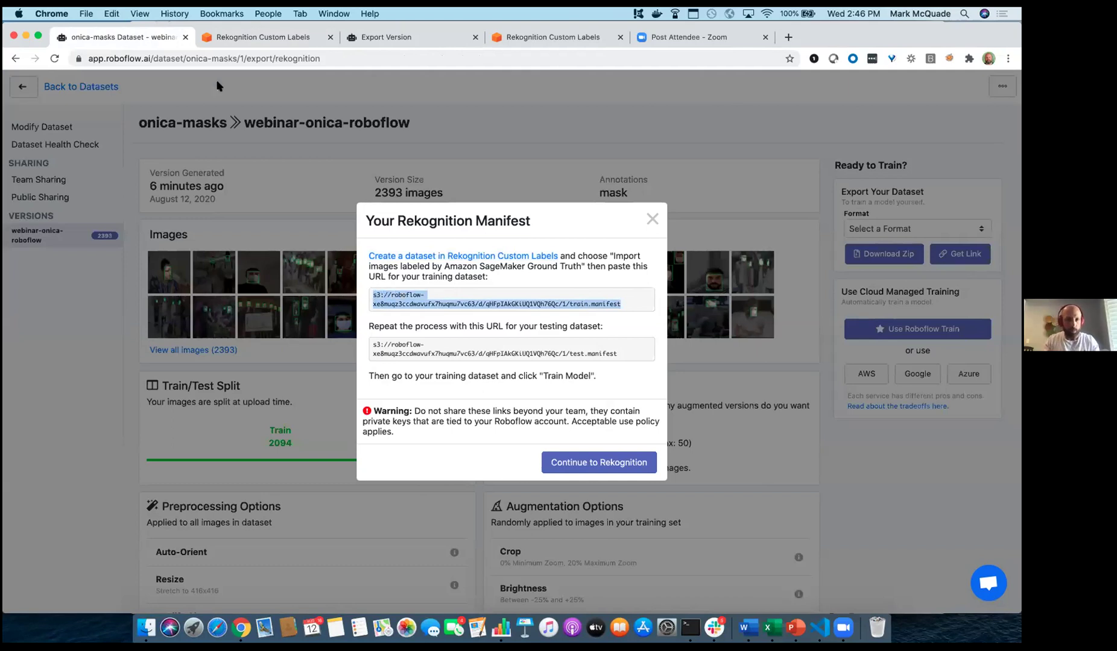
pyautogui.click(258, 39)
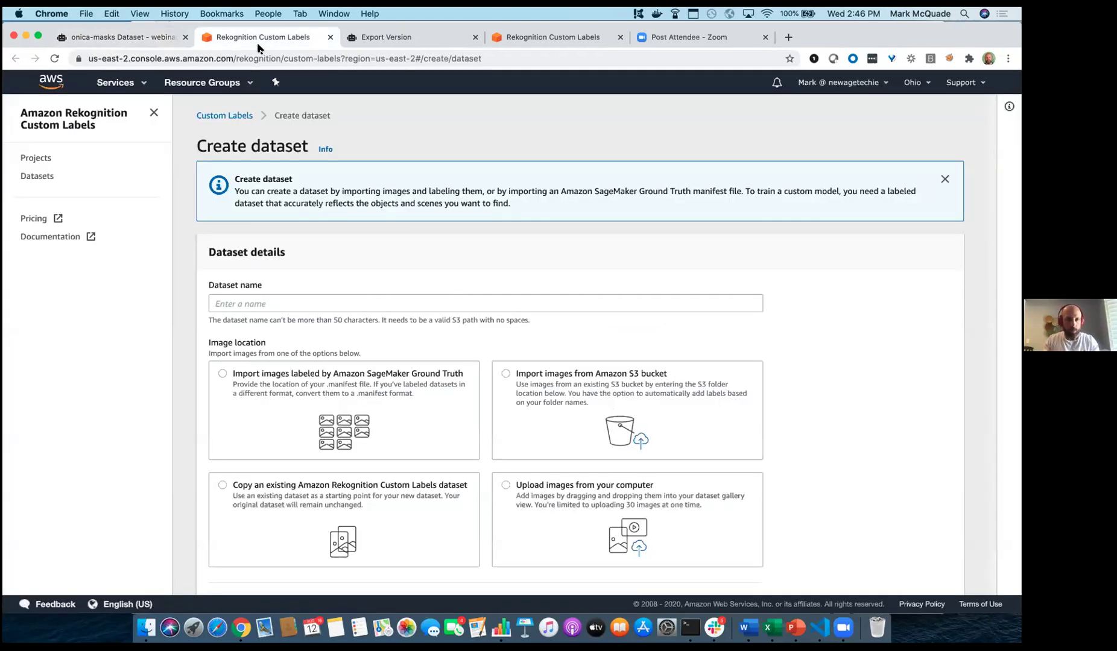
# - Create a Rekognition Custom Labels project named test-webinar
pyautogui.click(43, 159)
pyautogui.write('test-webinar')
pyautogui.click(639, 355)
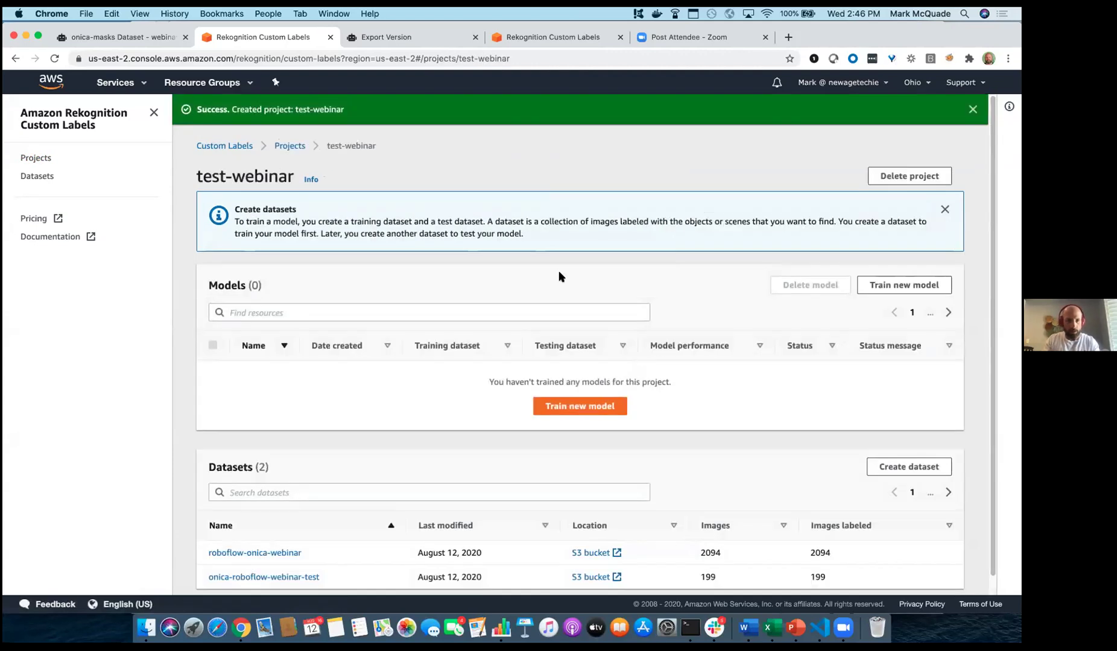
# - Start a new Custom Labels dataset named mask-two, with images labeled by Amazon SageMaker Ground Truth as the image source
pyautogui.click(40, 176)
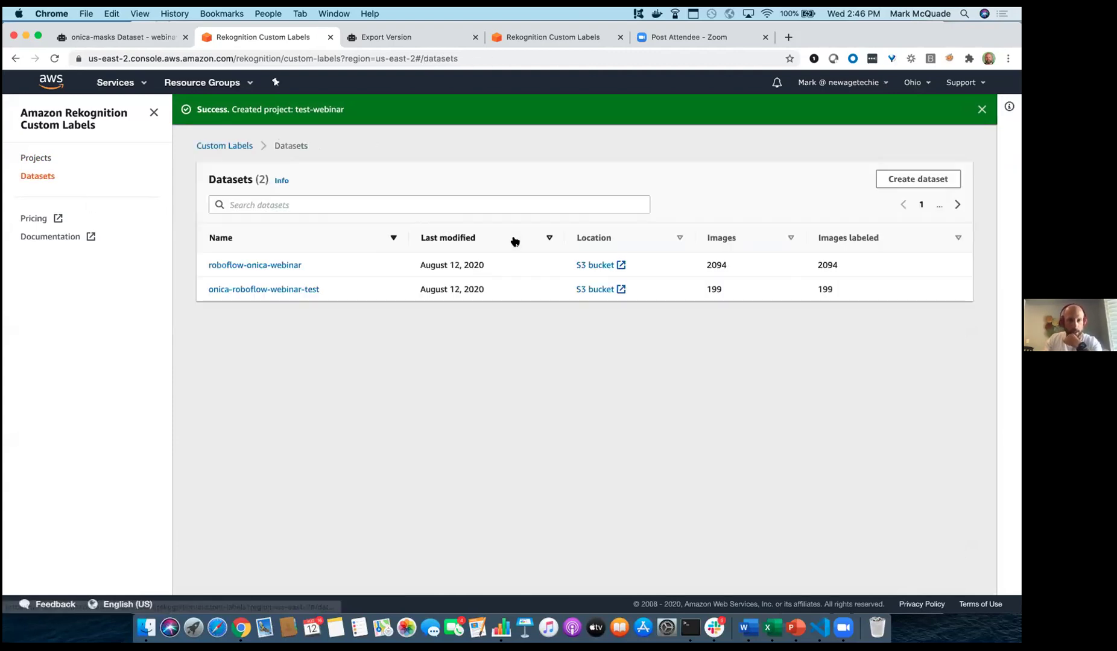
pyautogui.click(928, 178)
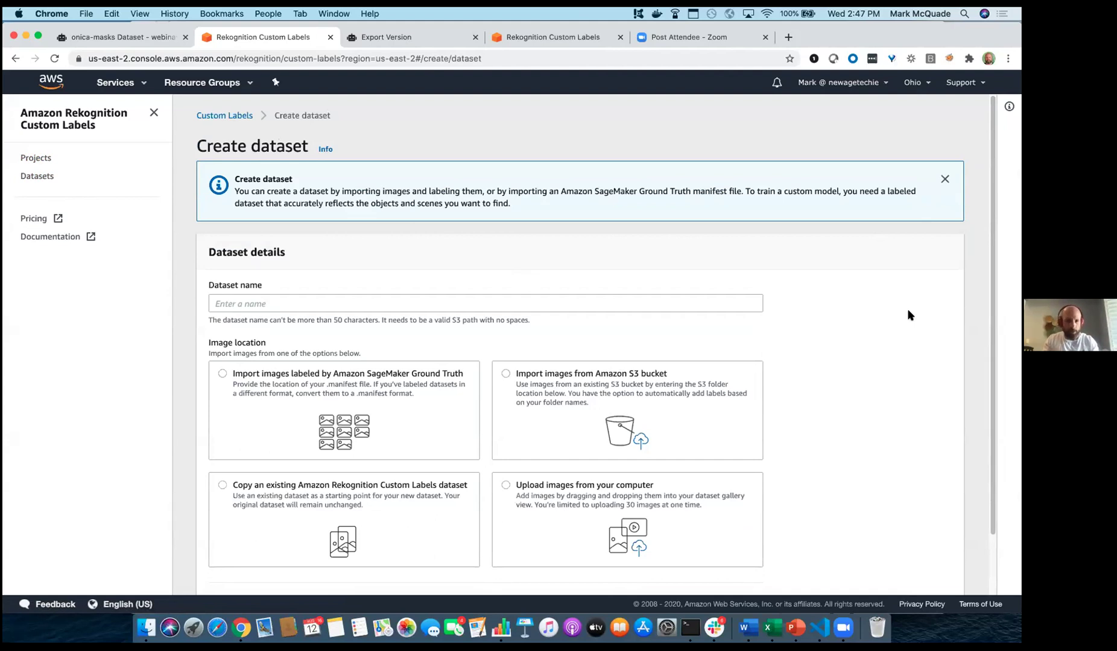
pyautogui.click(369, 301)
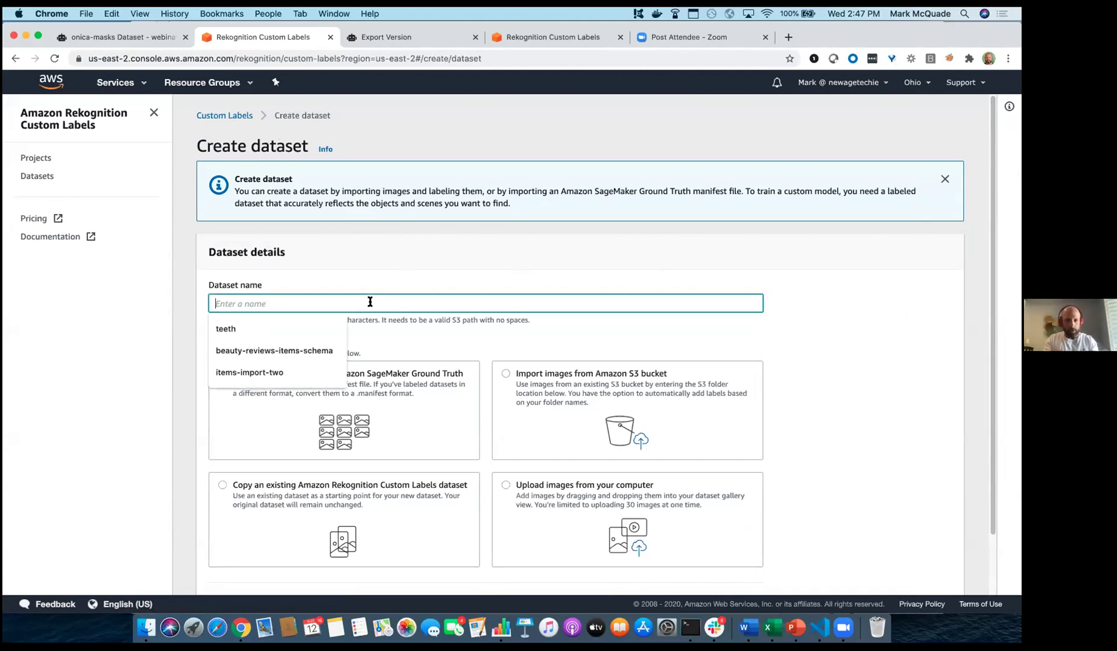
pyautogui.write('mask-two')
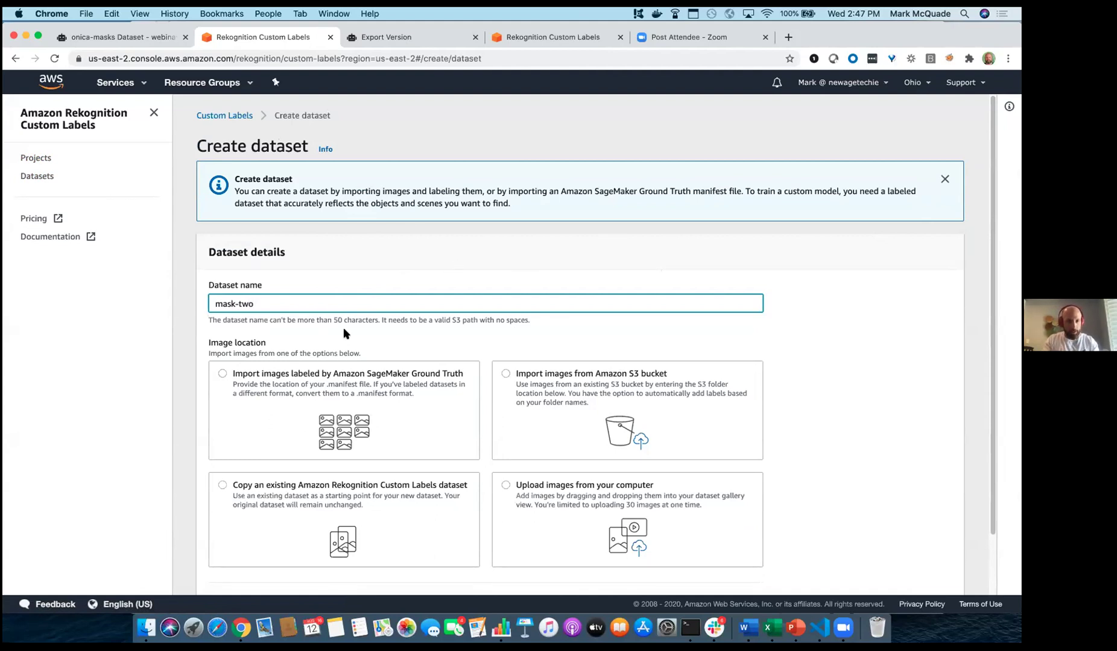
pyautogui.click(222, 373)
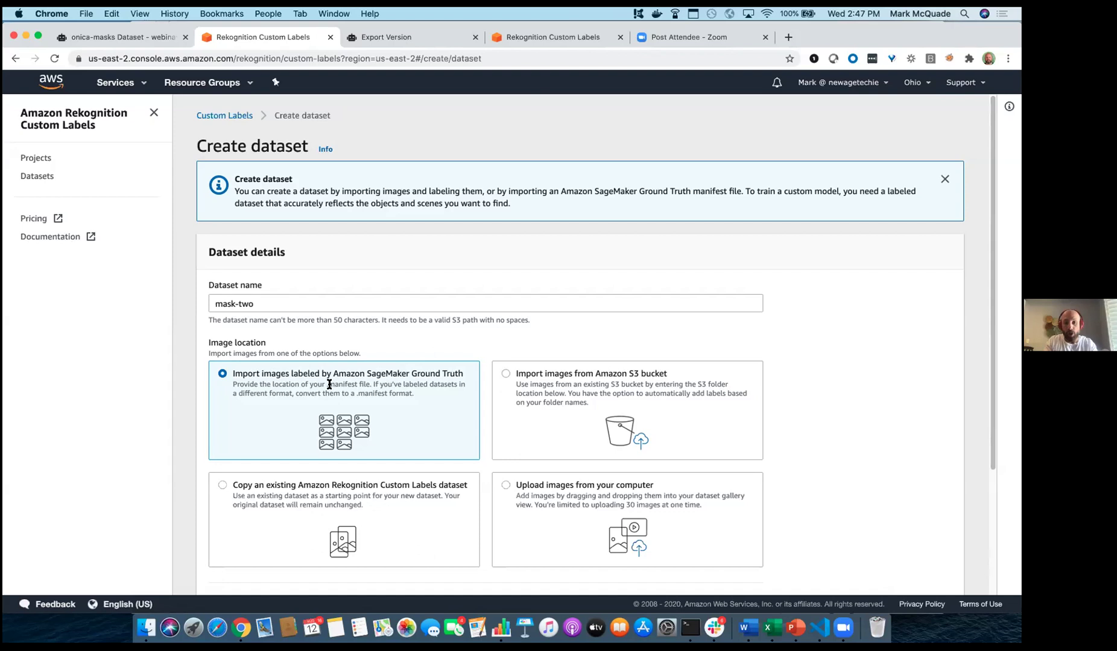
pyautogui.scroll(-5, 659, 344)
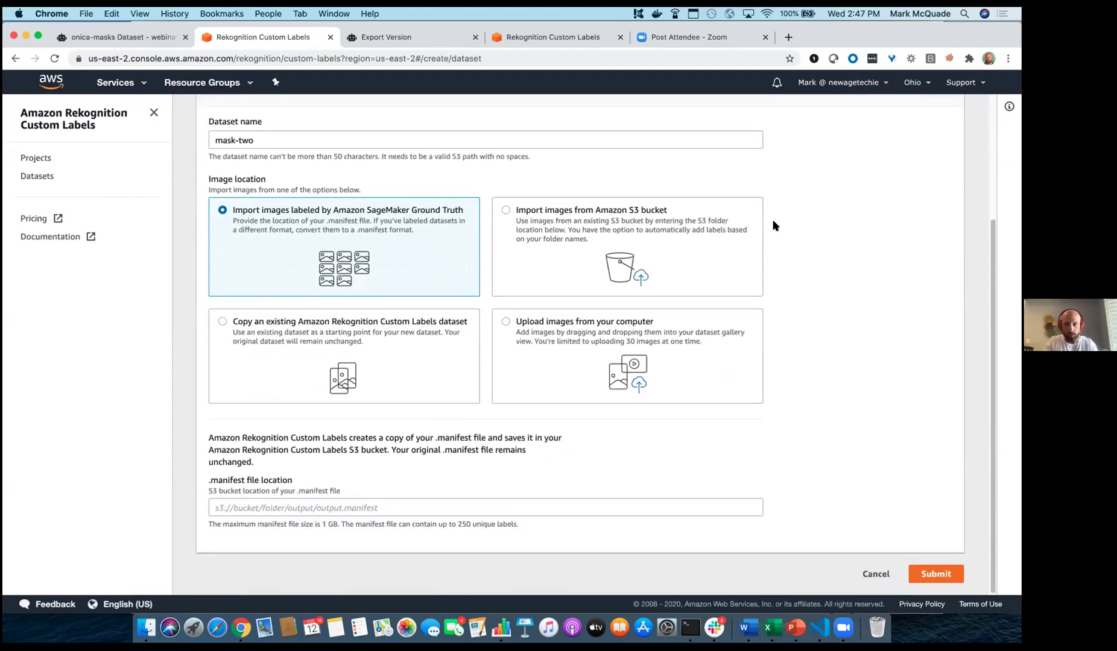
# - Enter the copied Roboflow training manifest URL as mask-two's manifest file location, check the bucket policy, and submit the dataset
pyautogui.click(152, 42)
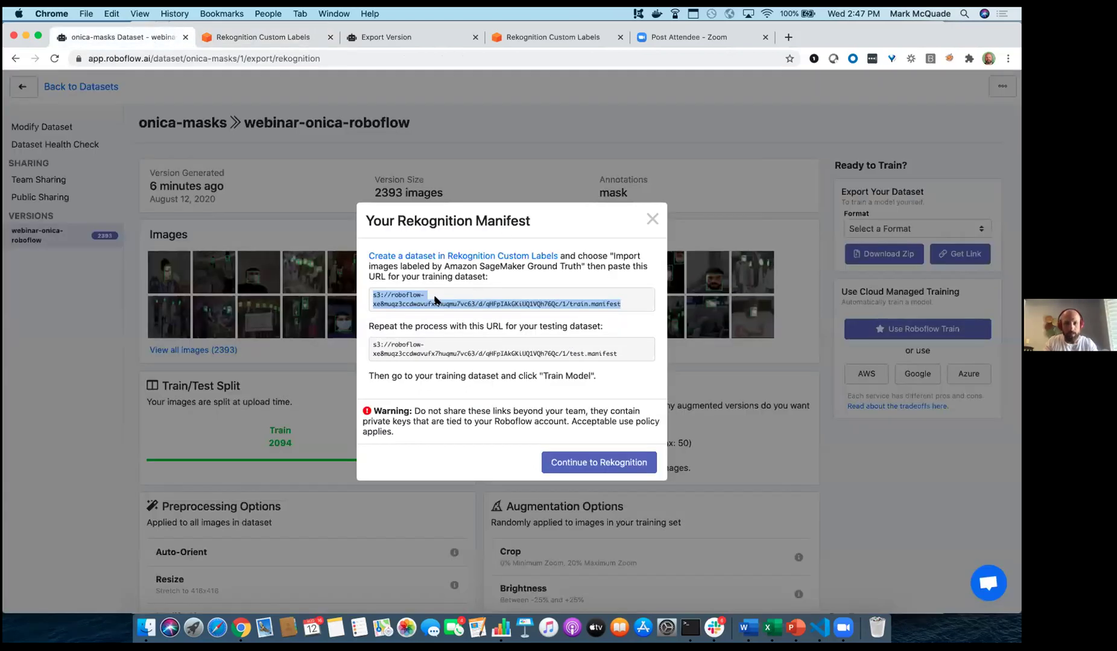
pyautogui.click(233, 37)
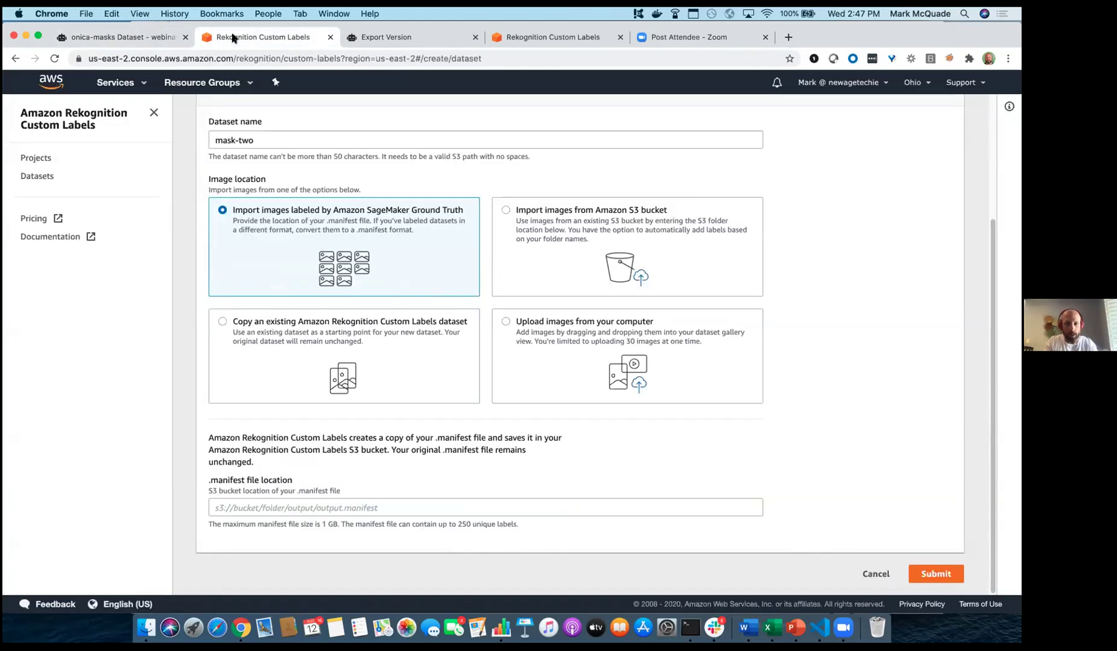
pyautogui.click(293, 508)
pyautogui.press('super+v')
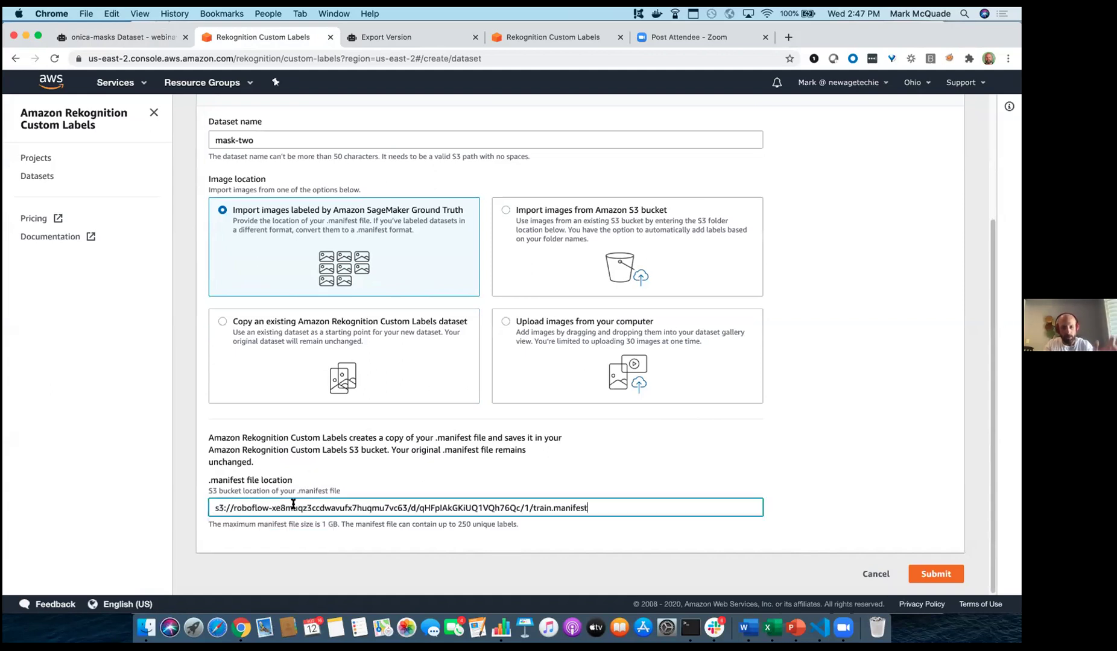
pyautogui.scroll(-5, 838, 470)
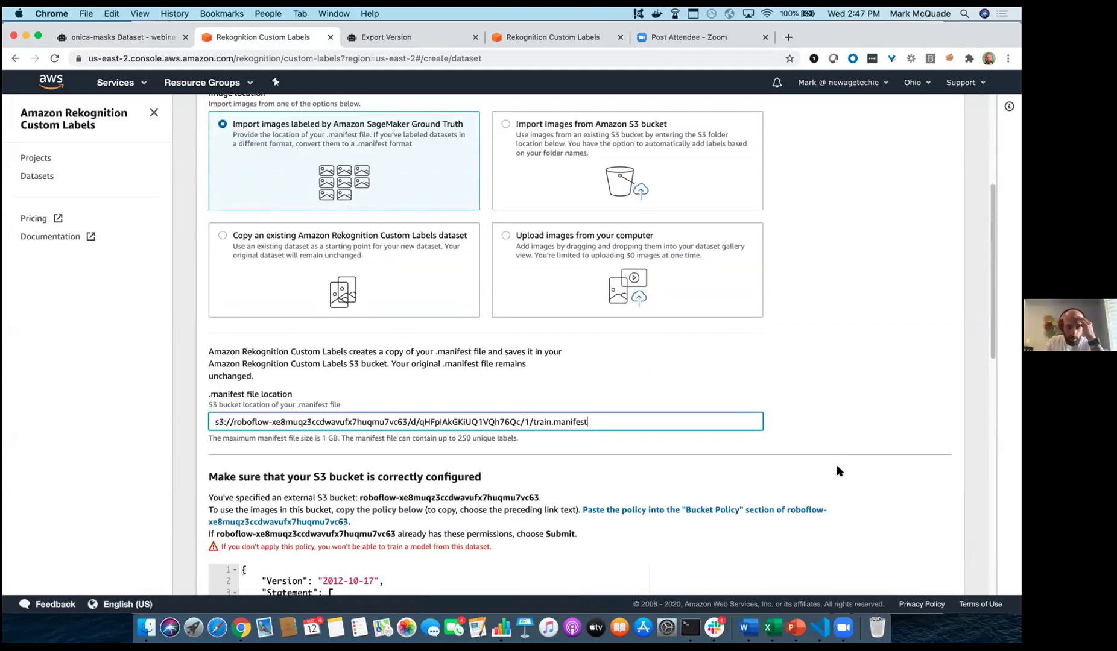
pyautogui.scroll(-4, 838, 470)
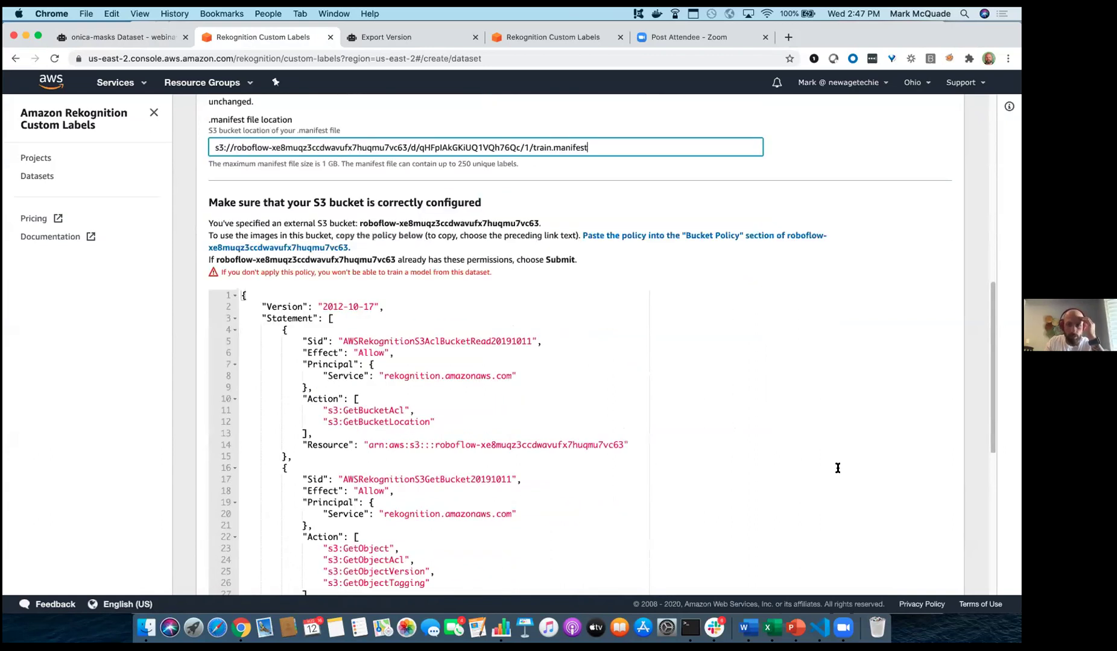
pyautogui.scroll(-1, 837, 468)
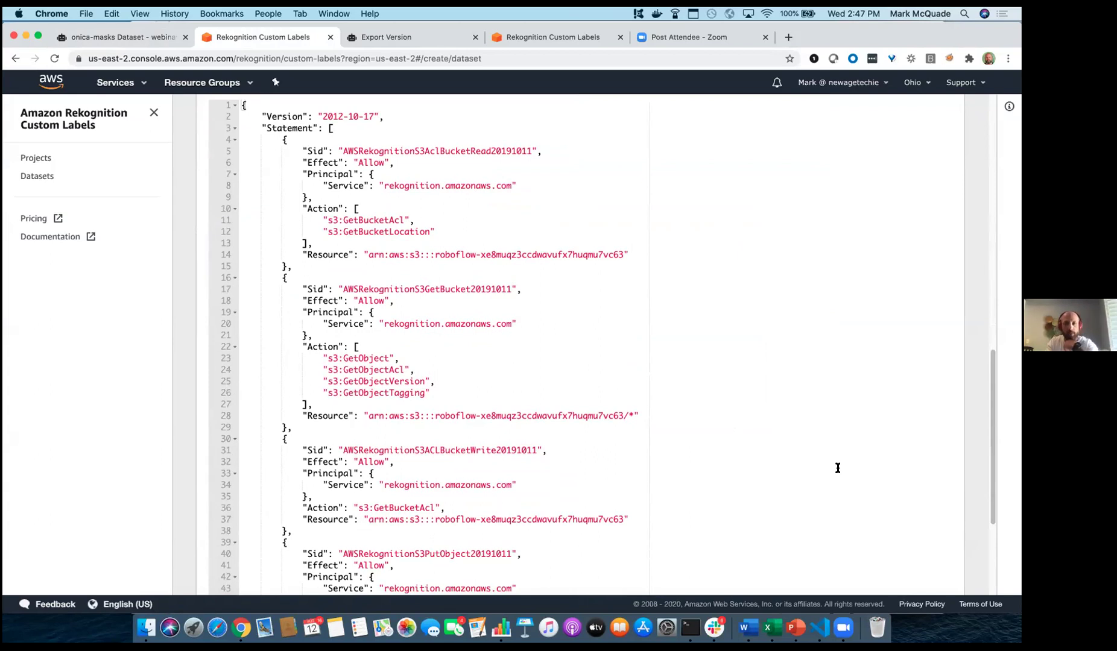
pyautogui.scroll(-5, 837, 468)
pyautogui.click(929, 575)
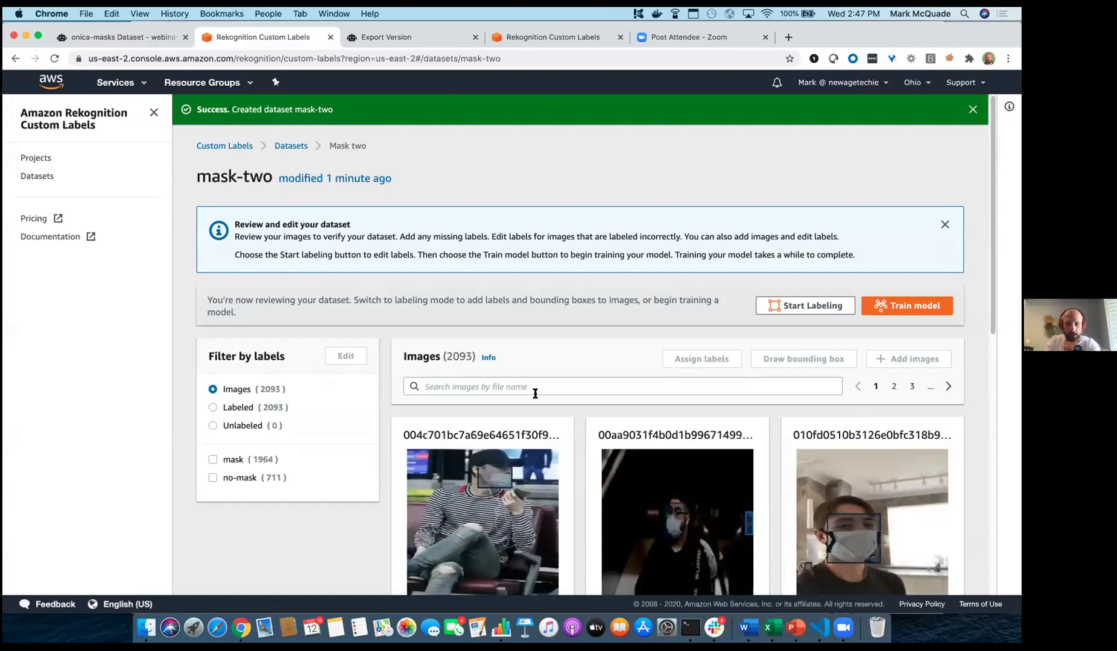
# - Begin training a model with mask-two as the training dataset and choose to create a new test dataset for it
pyautogui.scroll(-3, 724, 287)
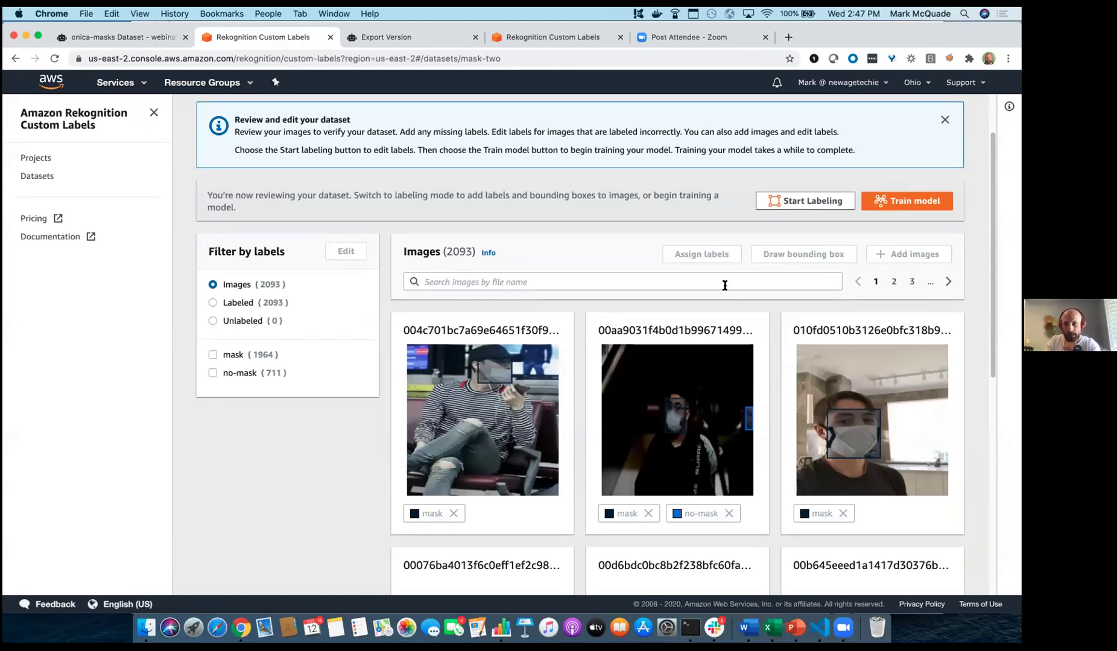
pyautogui.click(899, 201)
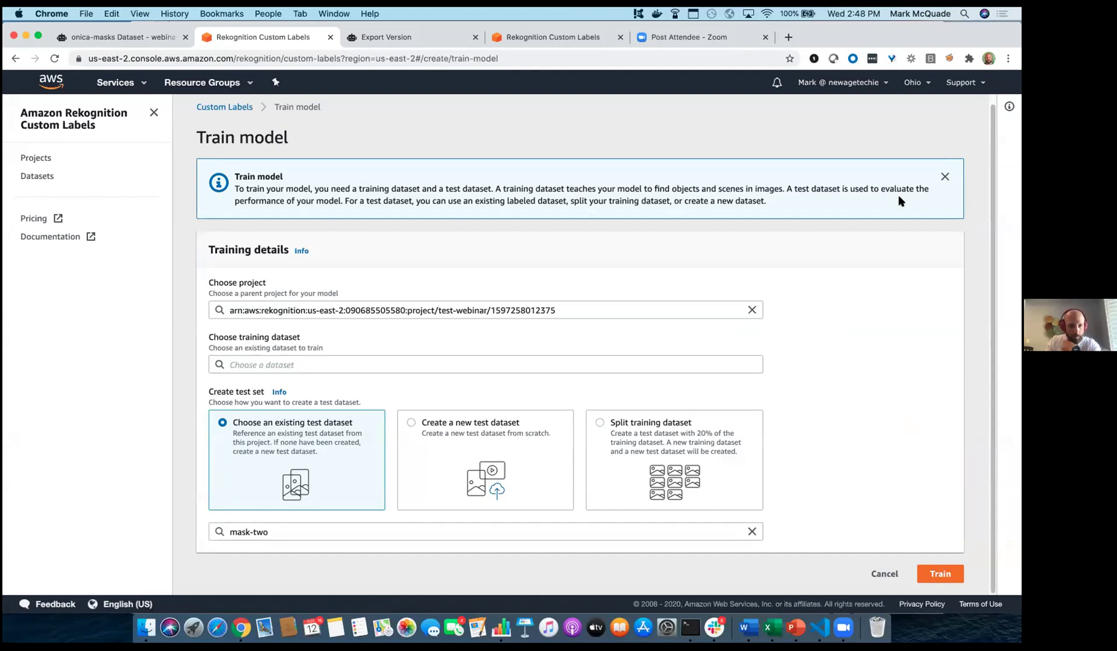
pyautogui.click(413, 364)
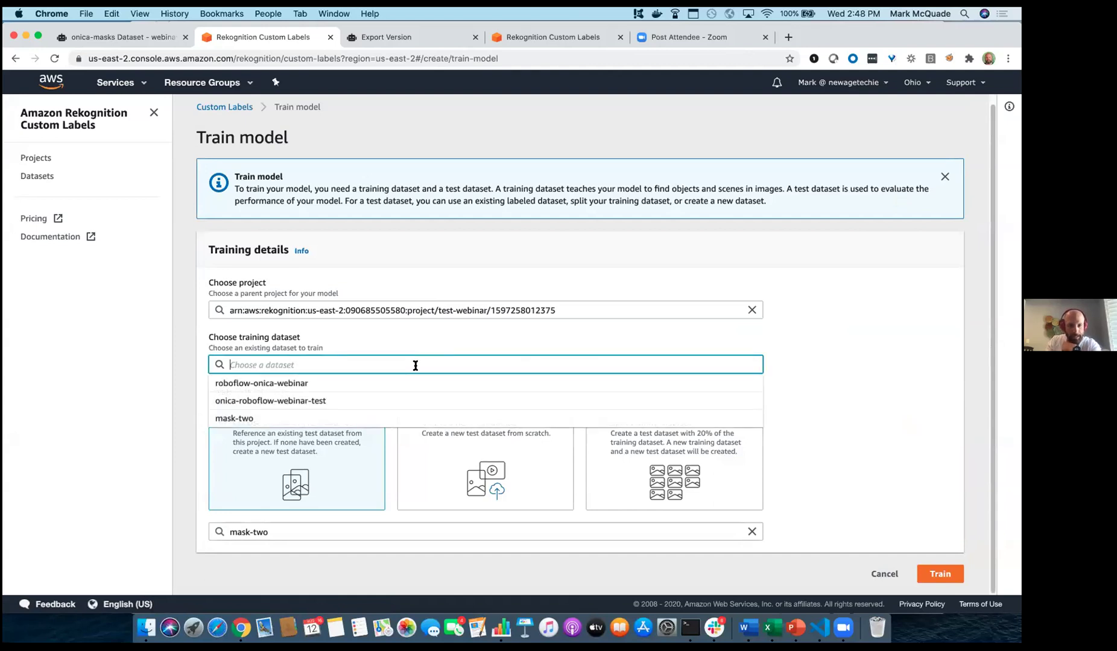
pyautogui.click(344, 416)
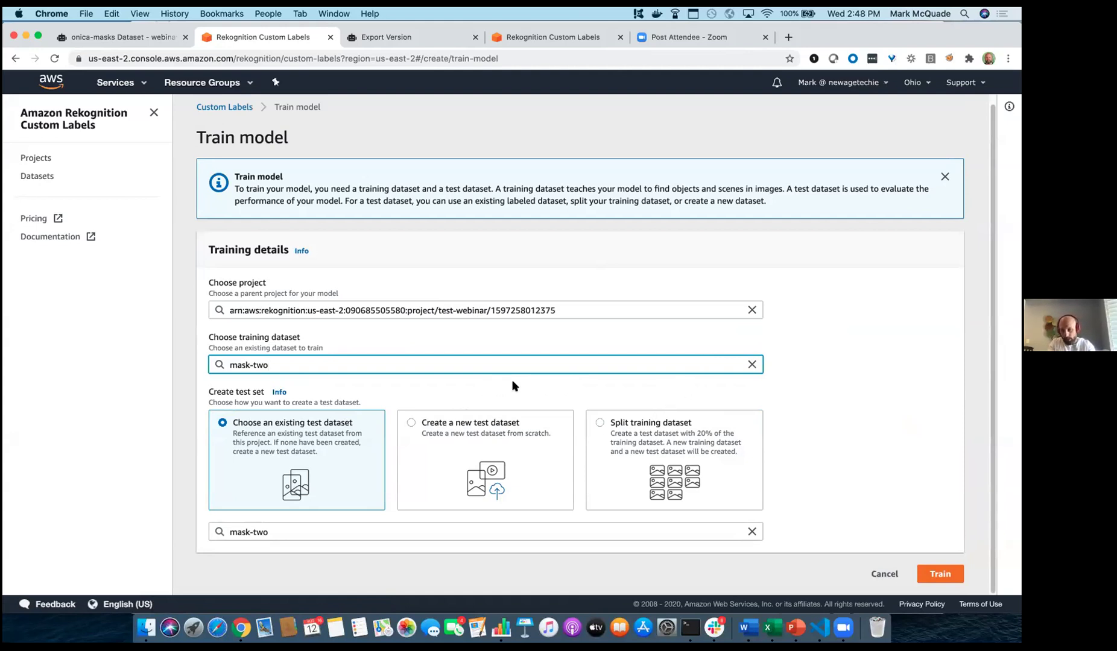
pyautogui.click(411, 422)
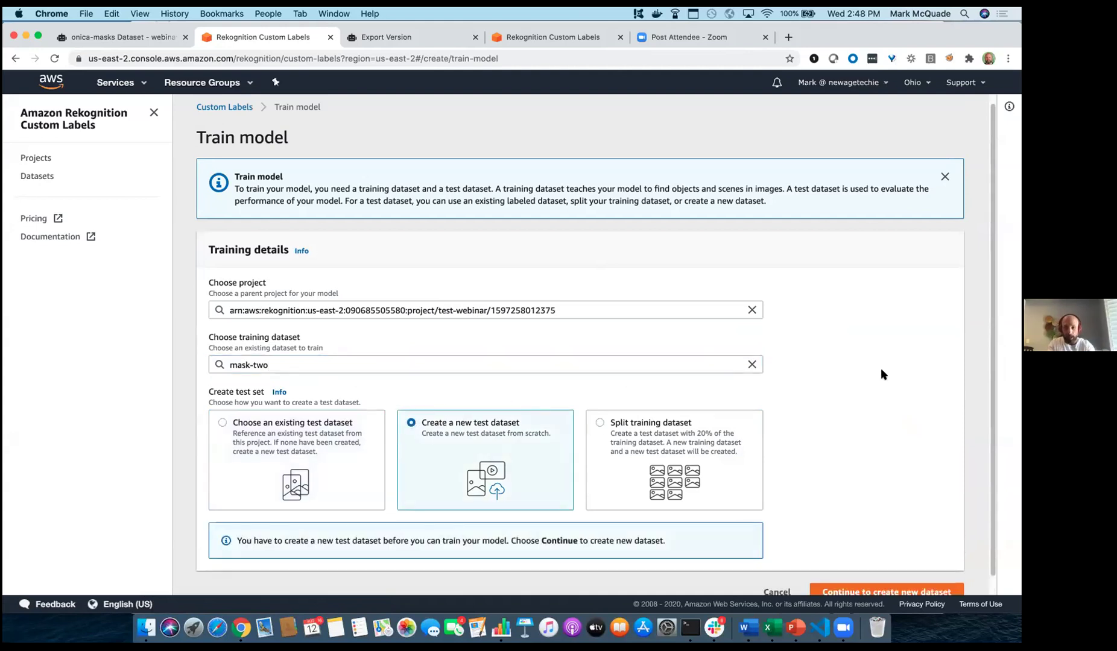
pyautogui.scroll(-1, 880, 375)
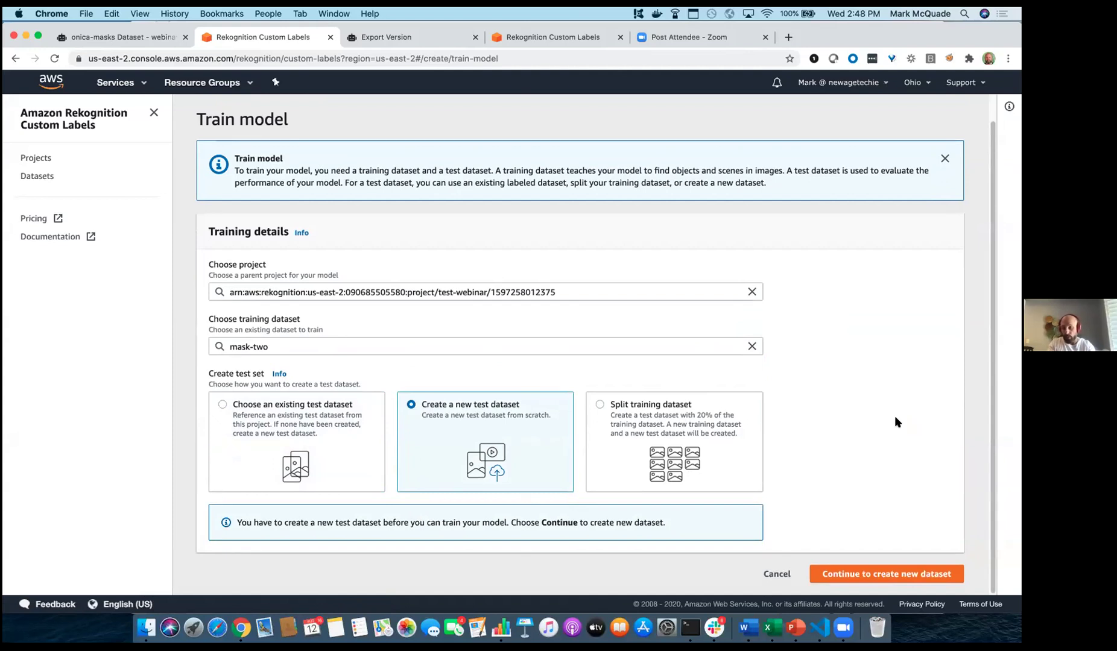
pyautogui.click(859, 572)
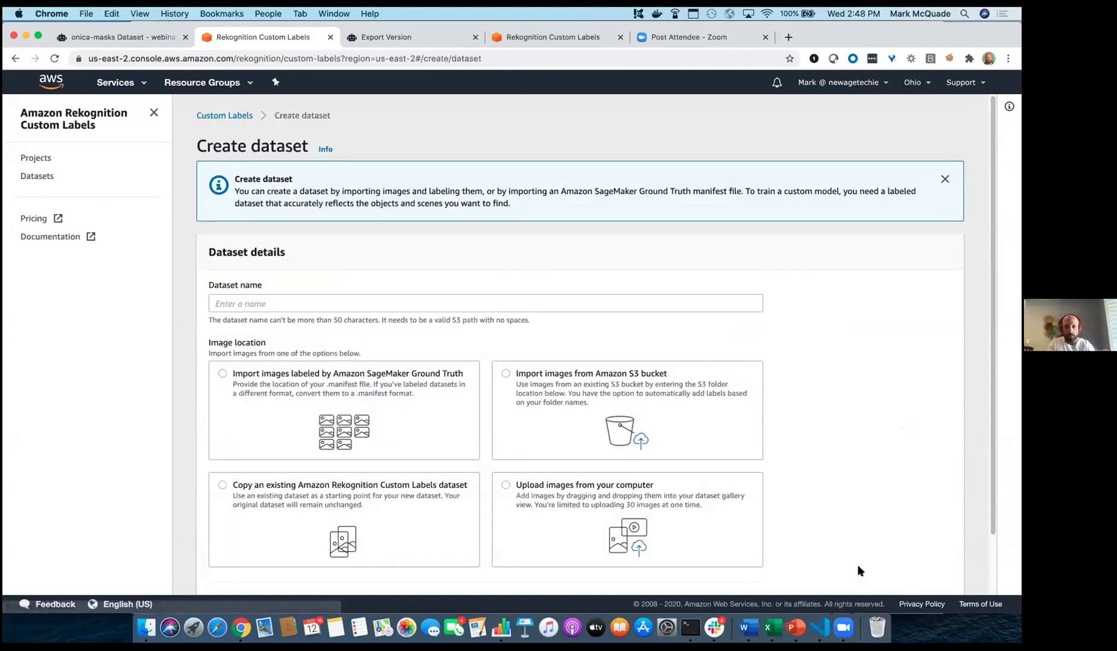
# - Name the new test dataset mask-test-two and set its image source to images labeled by Amazon SageMaker Ground Truth
pyautogui.click(537, 303)
pyautogui.write('ma')
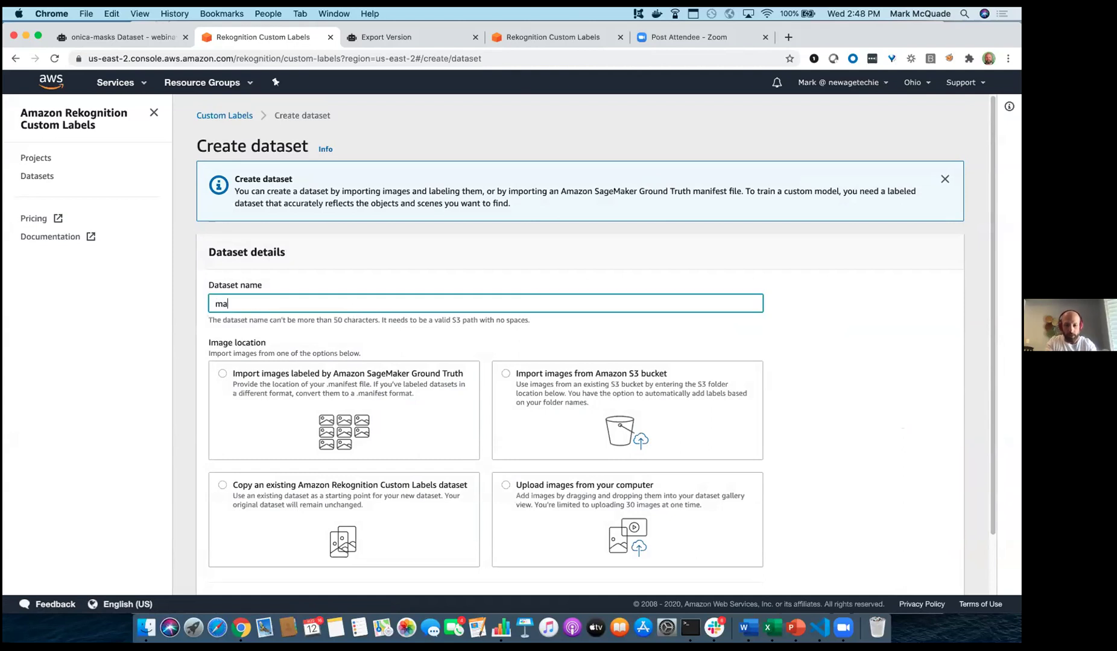
pyautogui.write('sk-test-two')
pyautogui.click(223, 372)
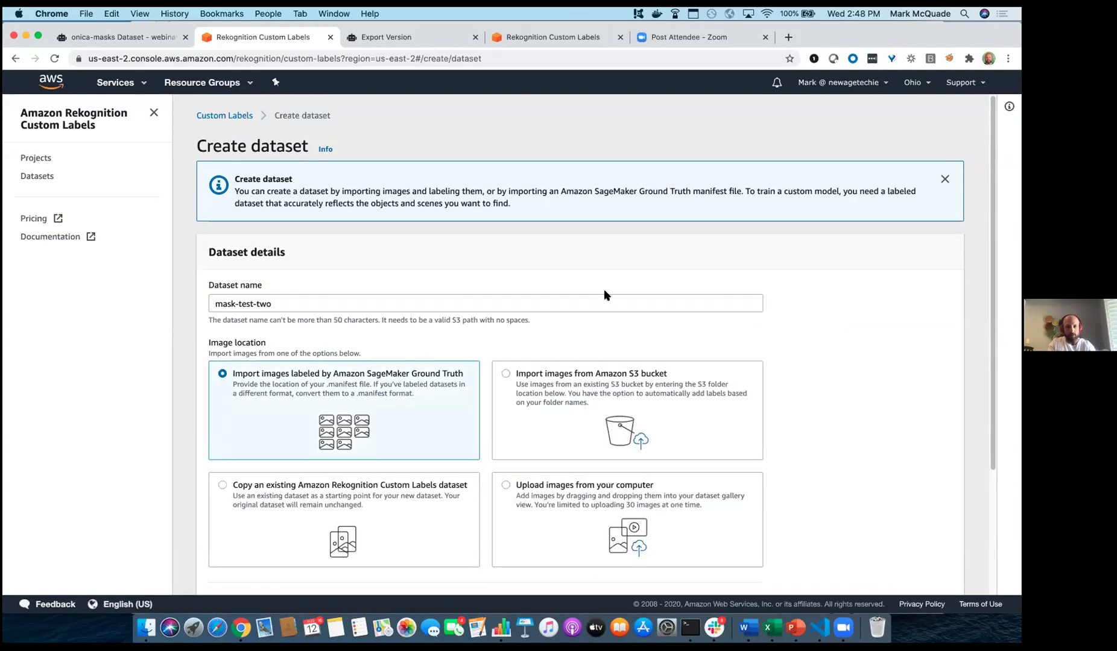
# - Copy the testing manifest's S3 URL from the Roboflow export and return to the Rekognition dataset form
pyautogui.click(180, 45)
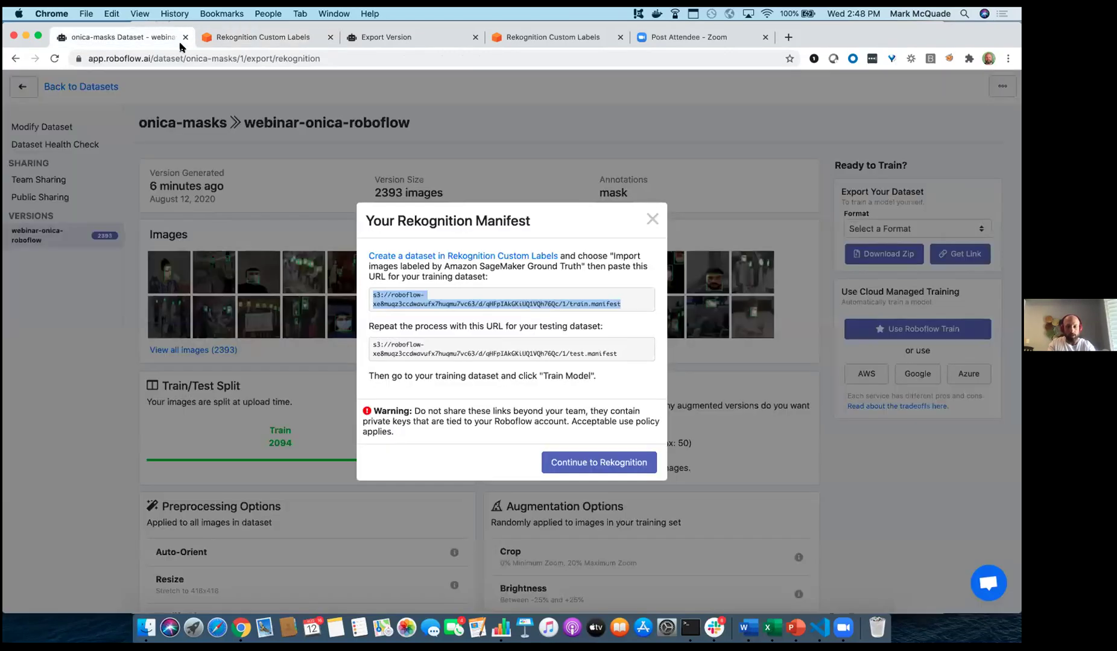
pyautogui.moveTo(613, 351); pyautogui.dragTo(370, 338)
pyautogui.press('super+c')
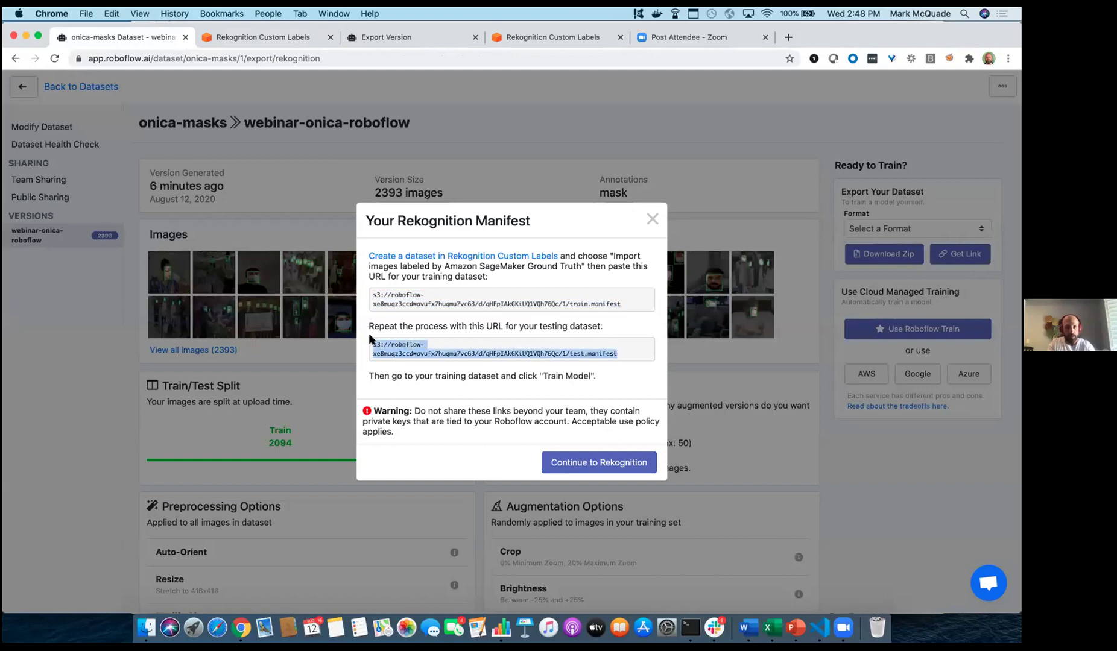
pyautogui.click(266, 43)
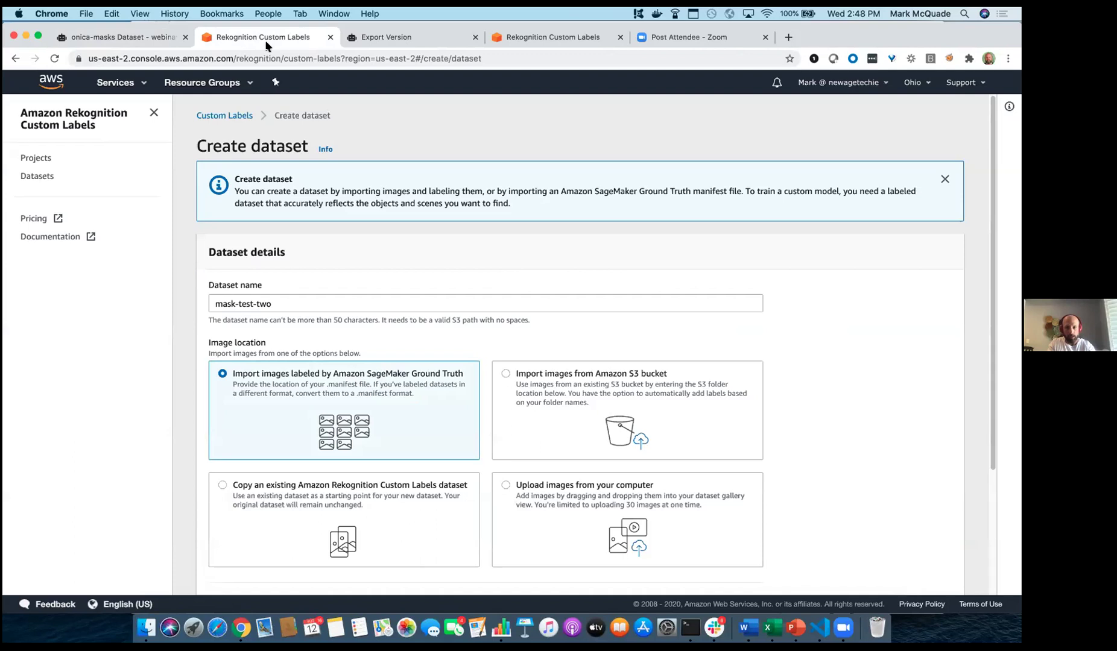
# - Paste the testing manifest URL as mask-test-two's manifest file location and submit the dataset
pyautogui.click(334, 508)
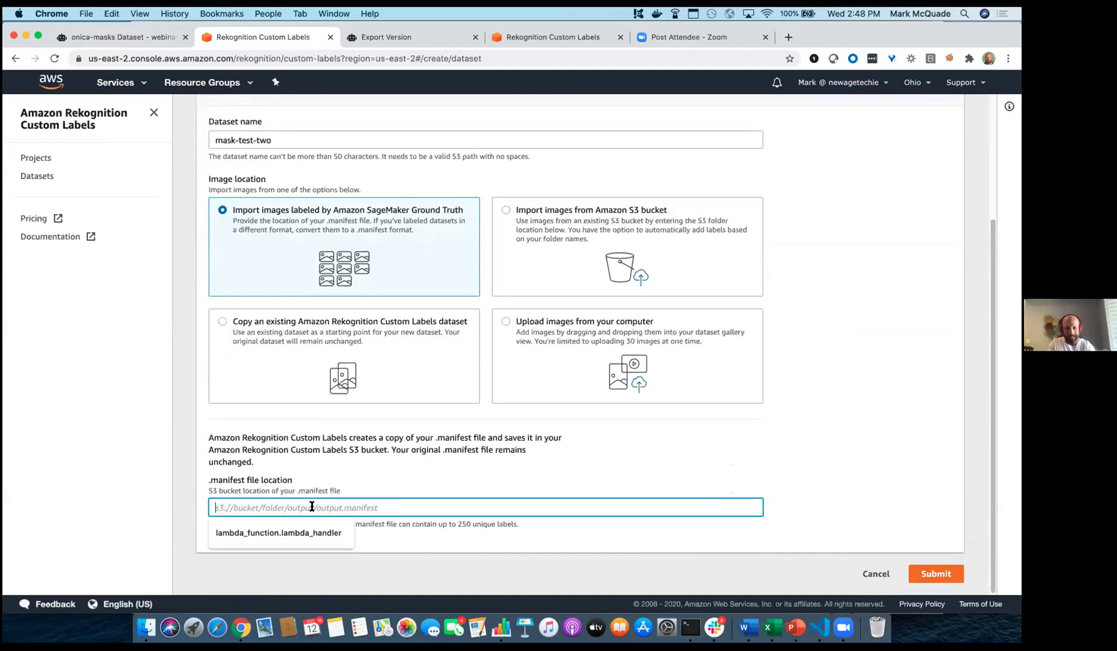
pyautogui.press('super+v')
pyautogui.click(1005, 529)
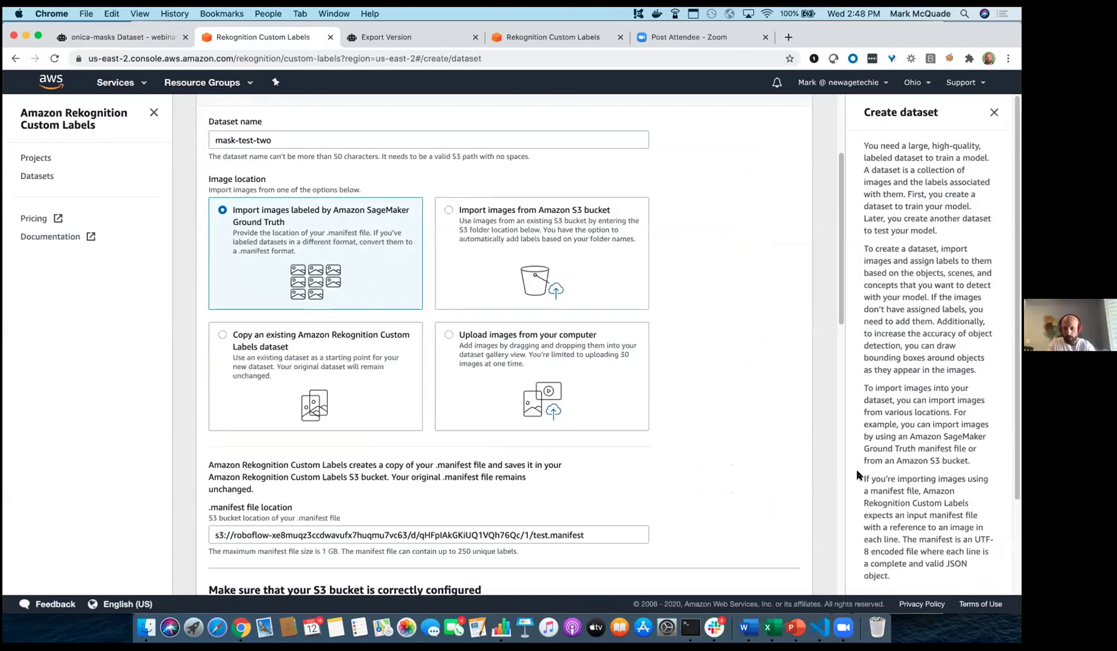
pyautogui.click(994, 112)
pyautogui.scroll(-5, 846, 279)
pyautogui.scroll(-10, 846, 279)
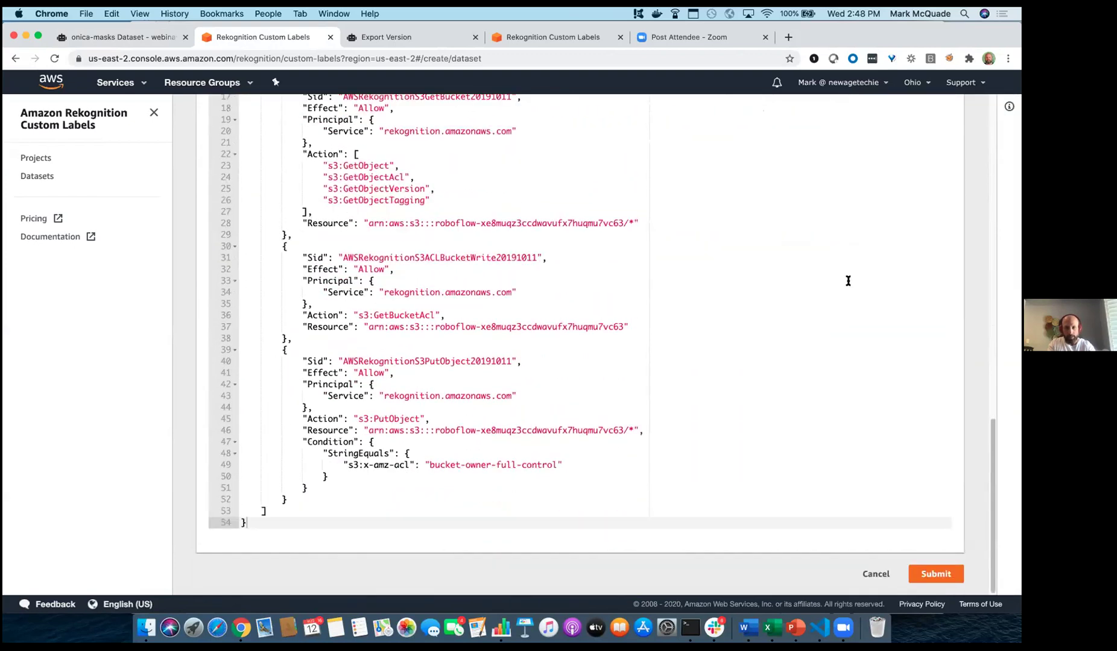
pyautogui.click(932, 573)
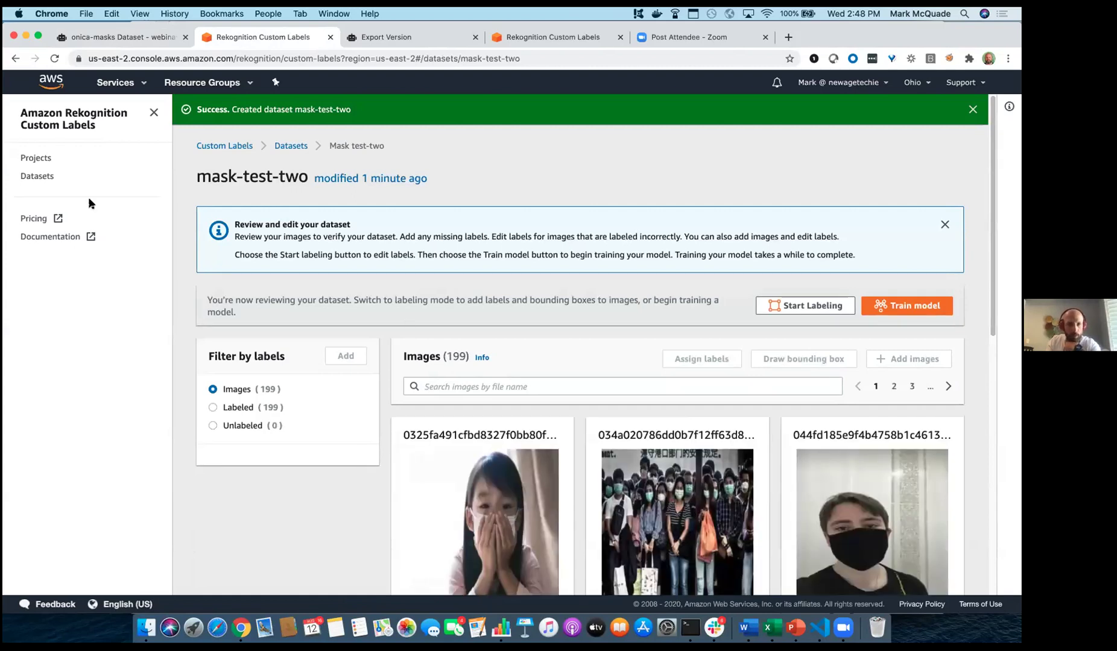
# - Train a model from the mask-two dataset in the test-webinar project, using mask-test-two as the existing test dataset
pyautogui.click(37, 176)
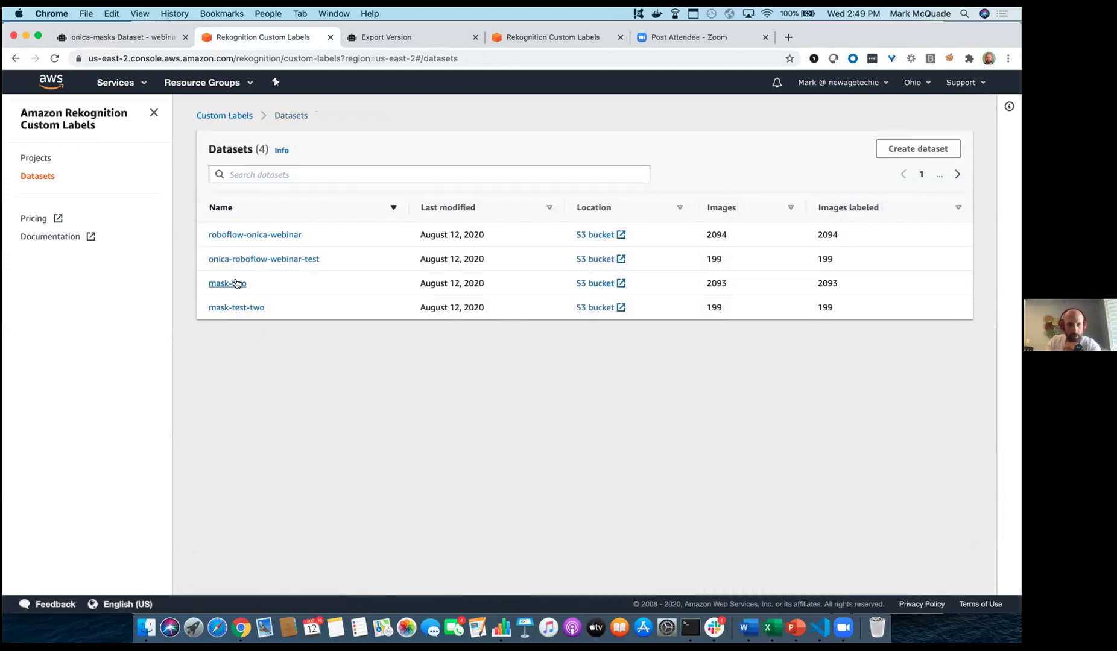
pyautogui.click(236, 283)
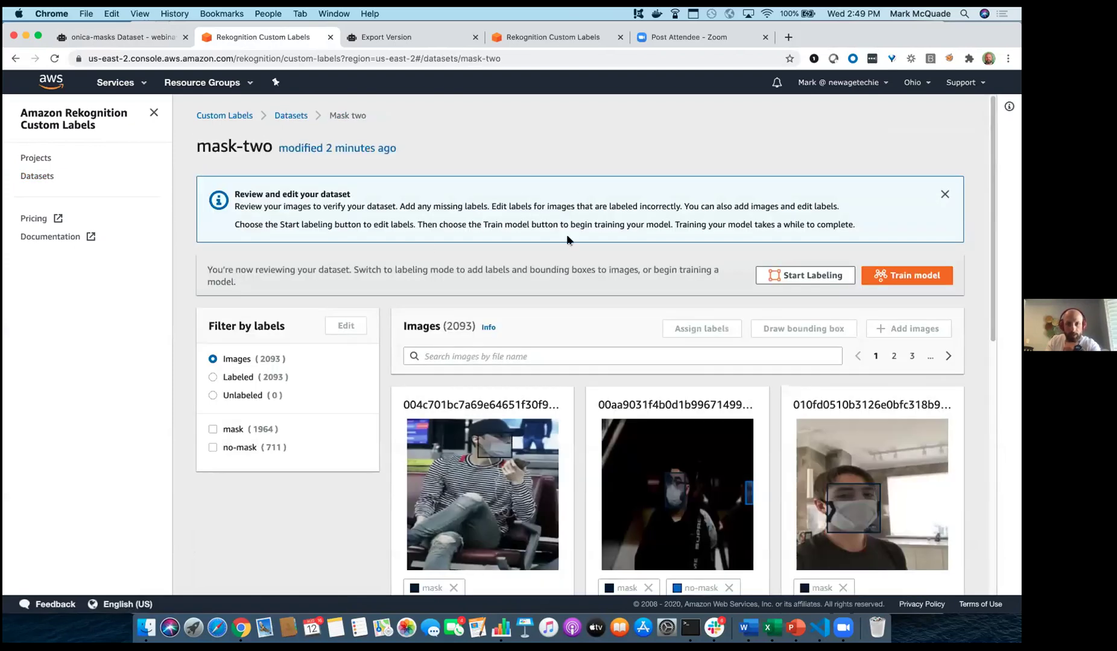
pyautogui.click(916, 276)
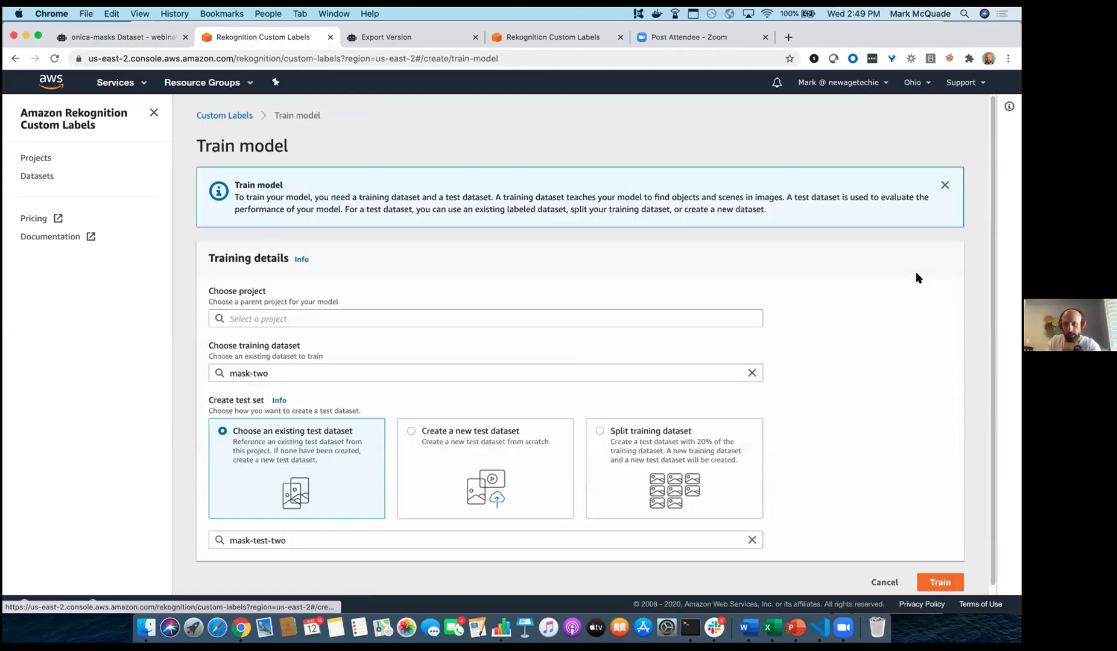
pyautogui.click(467, 315)
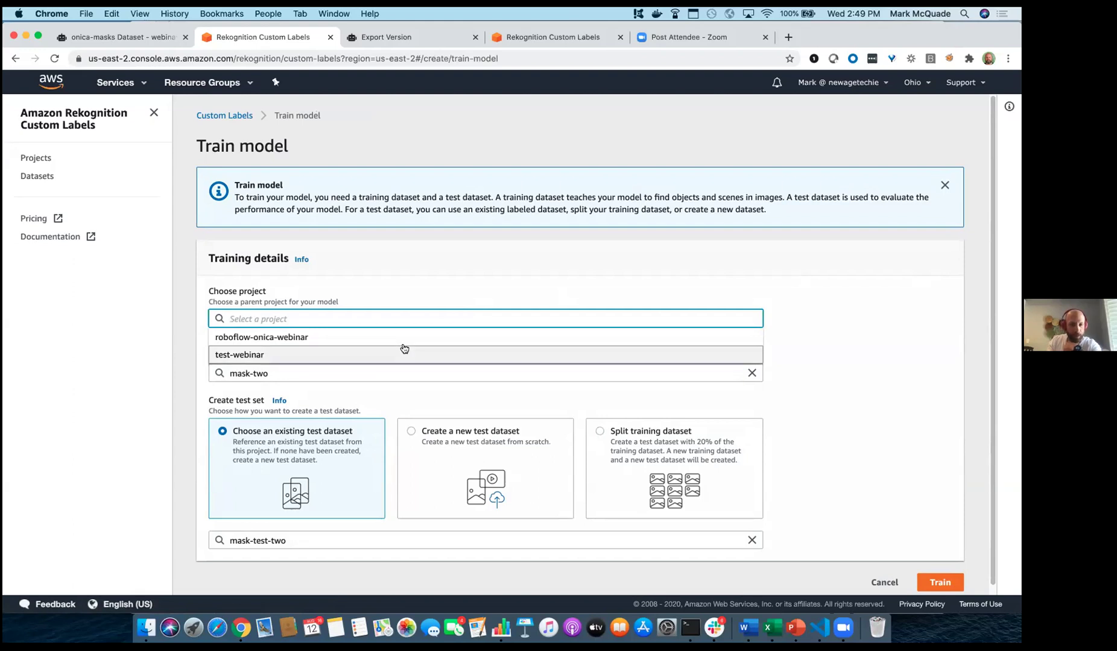
pyautogui.click(367, 357)
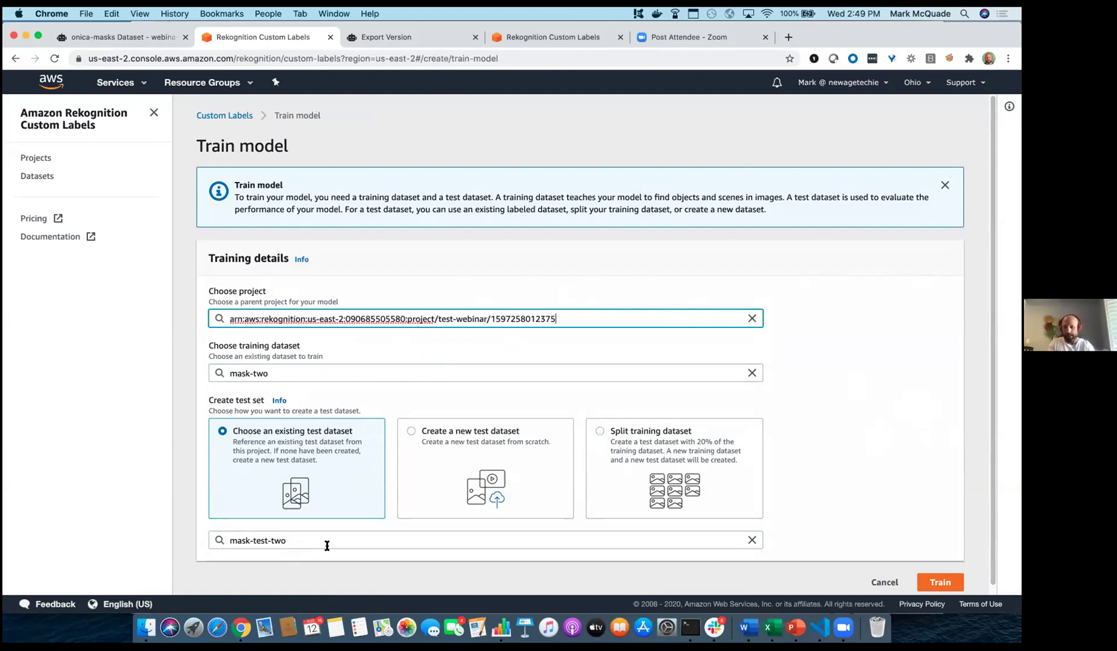
pyautogui.scroll(-1, 869, 447)
pyautogui.click(931, 574)
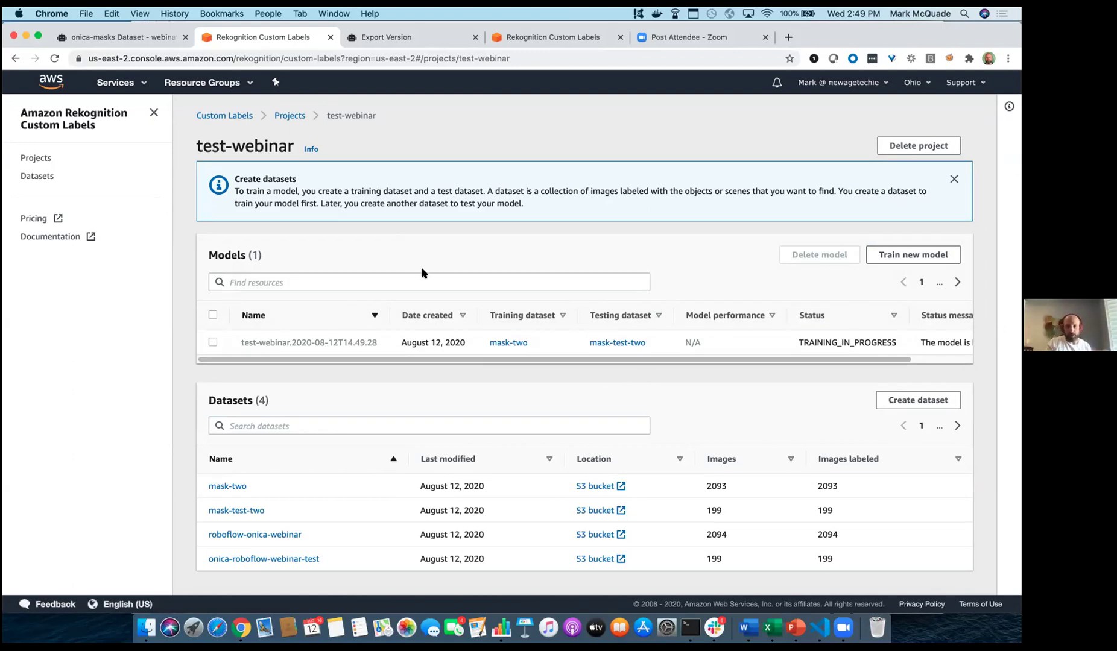
# - Open the roboflow-onica-webinar project and examine its trained model's performance, status and datasets
pyautogui.click(29, 159)
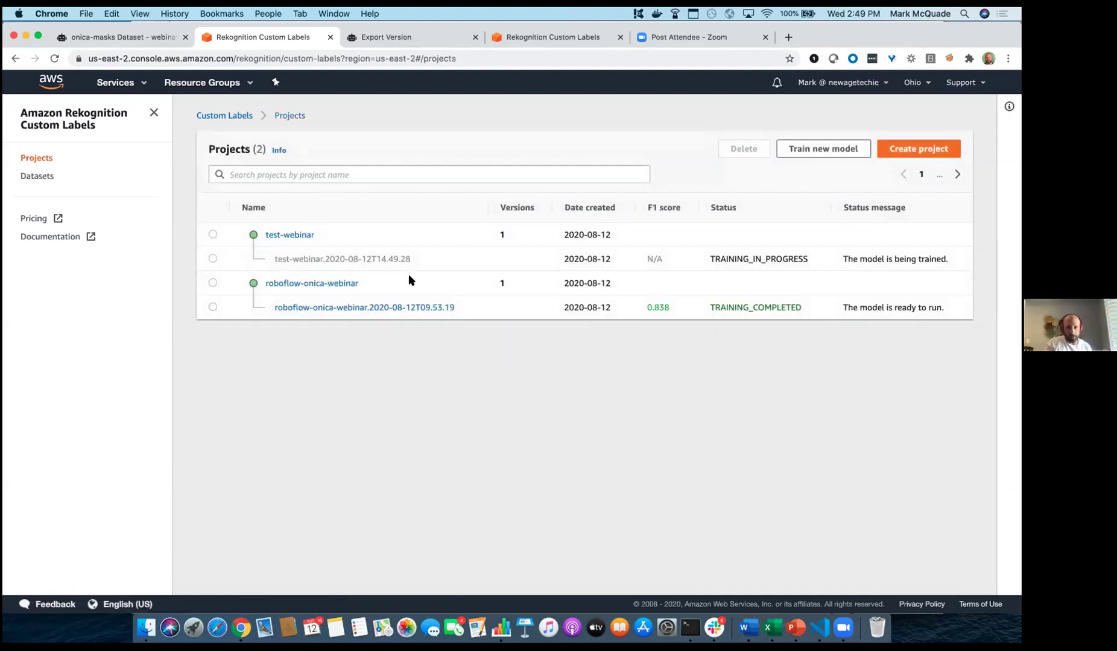
pyautogui.click(324, 283)
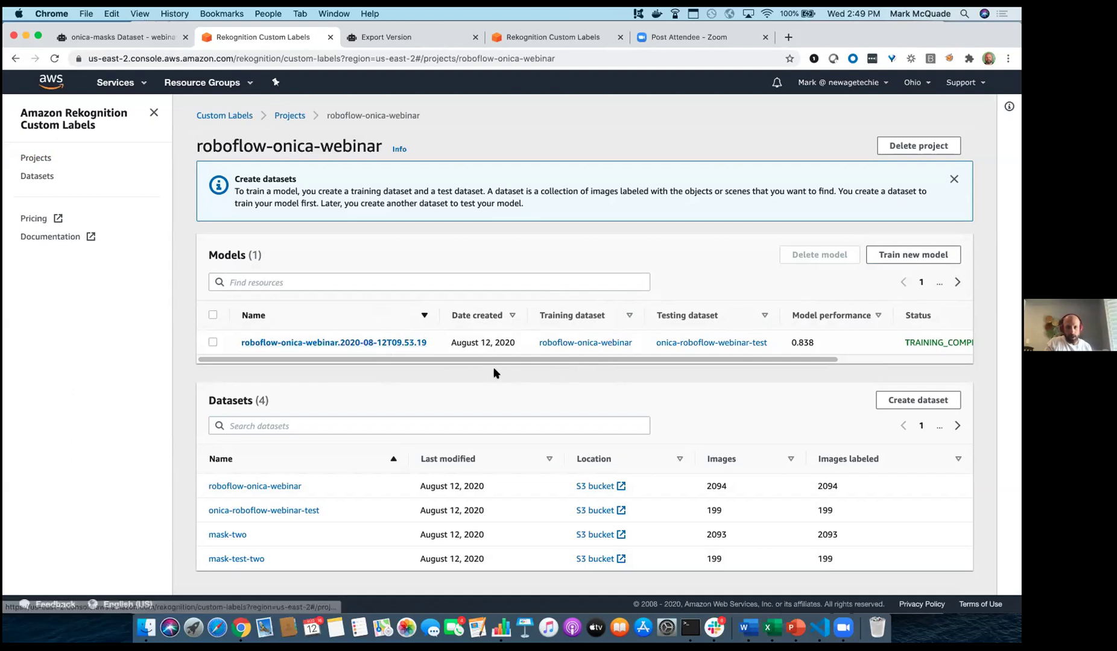
pyautogui.hscroll(5, 443, 356)
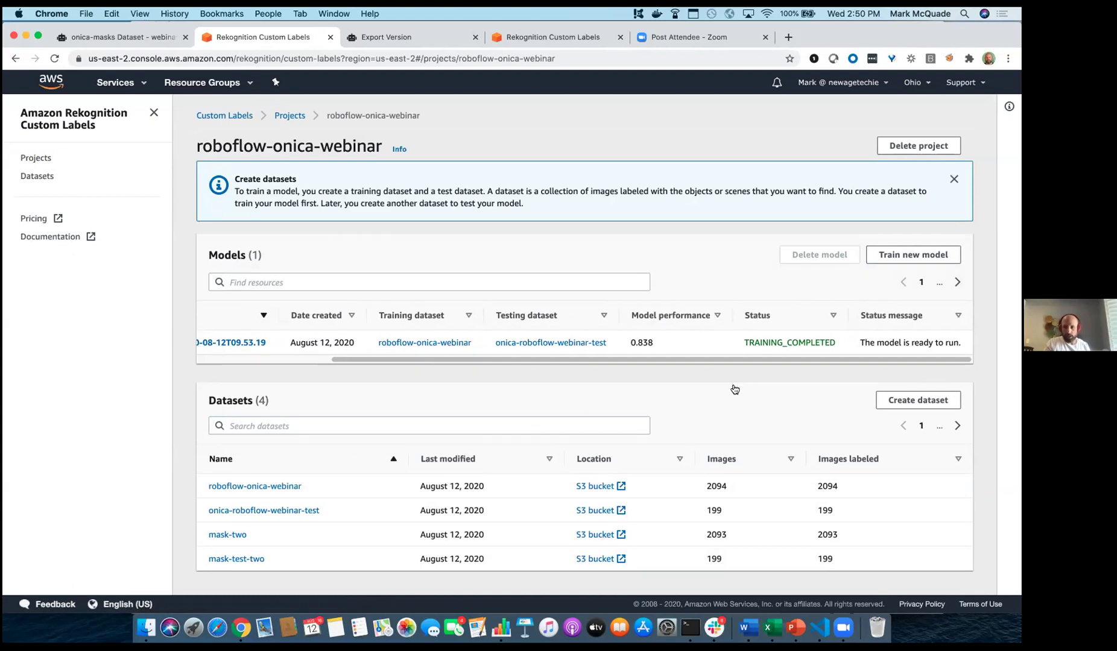
pyautogui.click(306, 357)
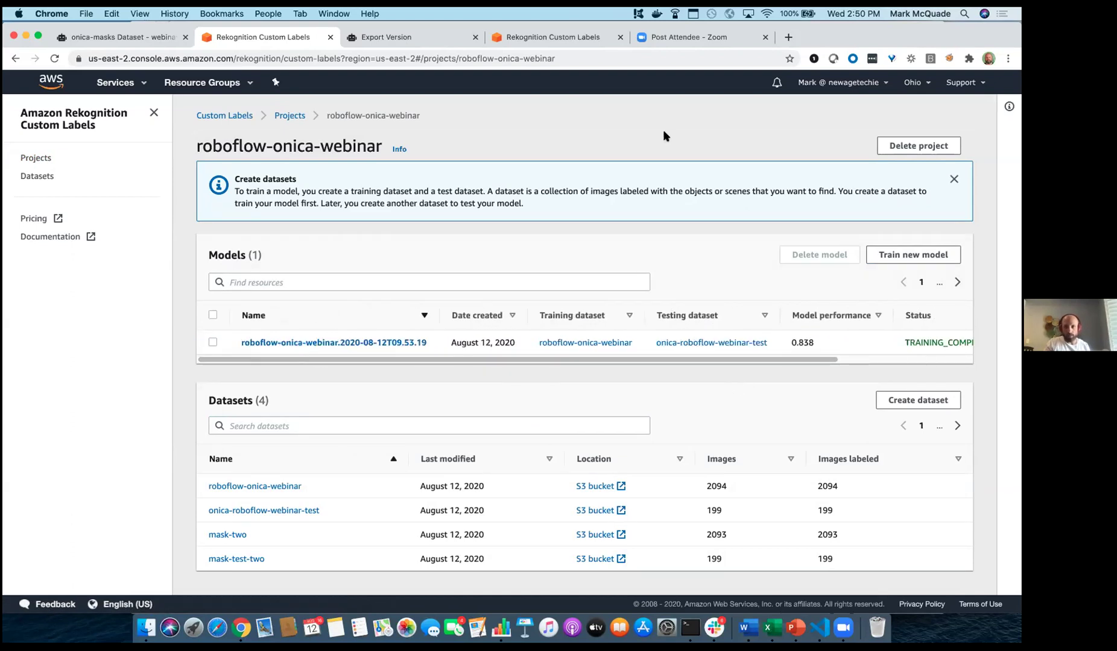